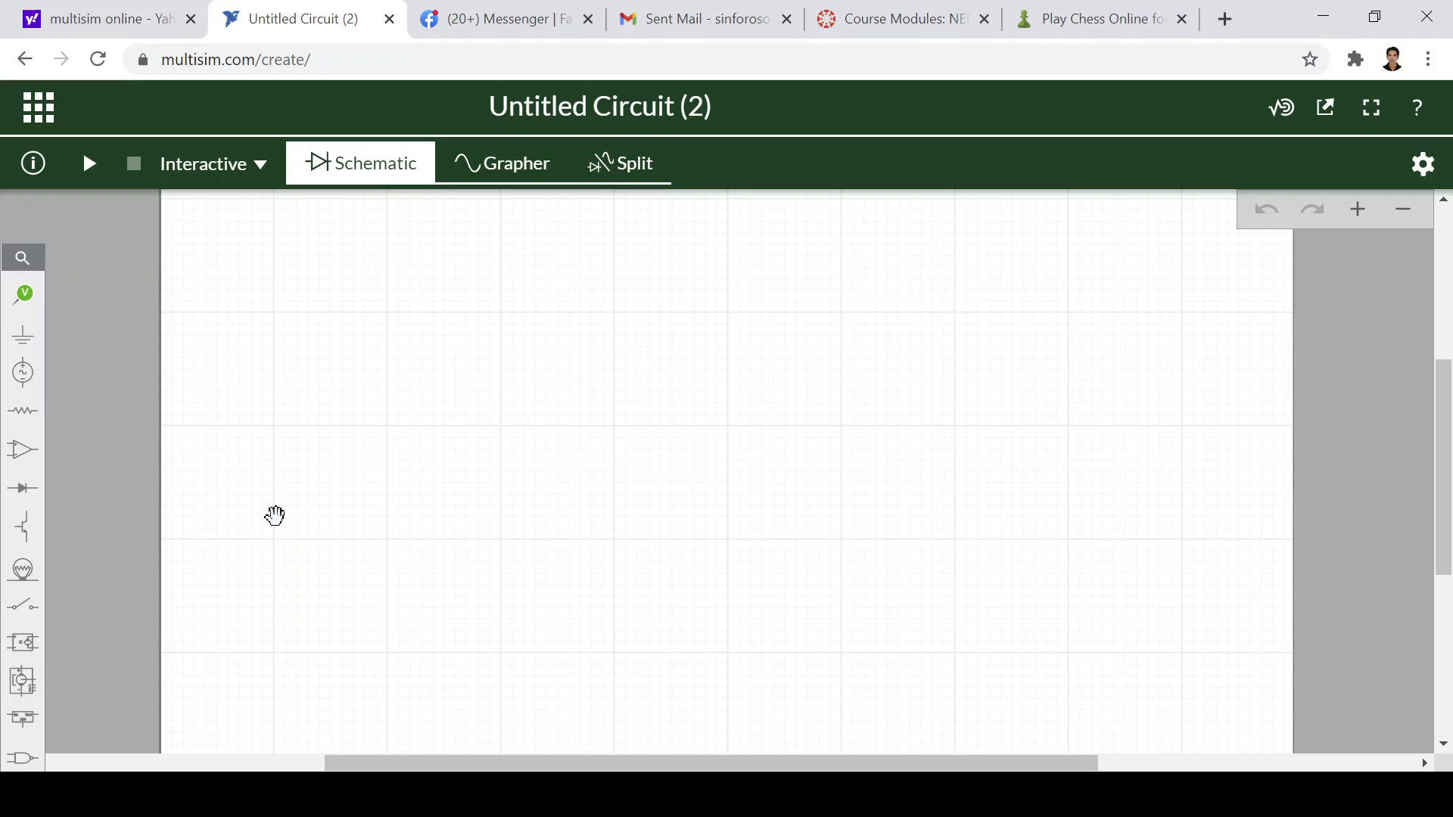
# Place a DC voltage source on the schematic and set its voltage to 15 V.
pyautogui.click(25, 381)
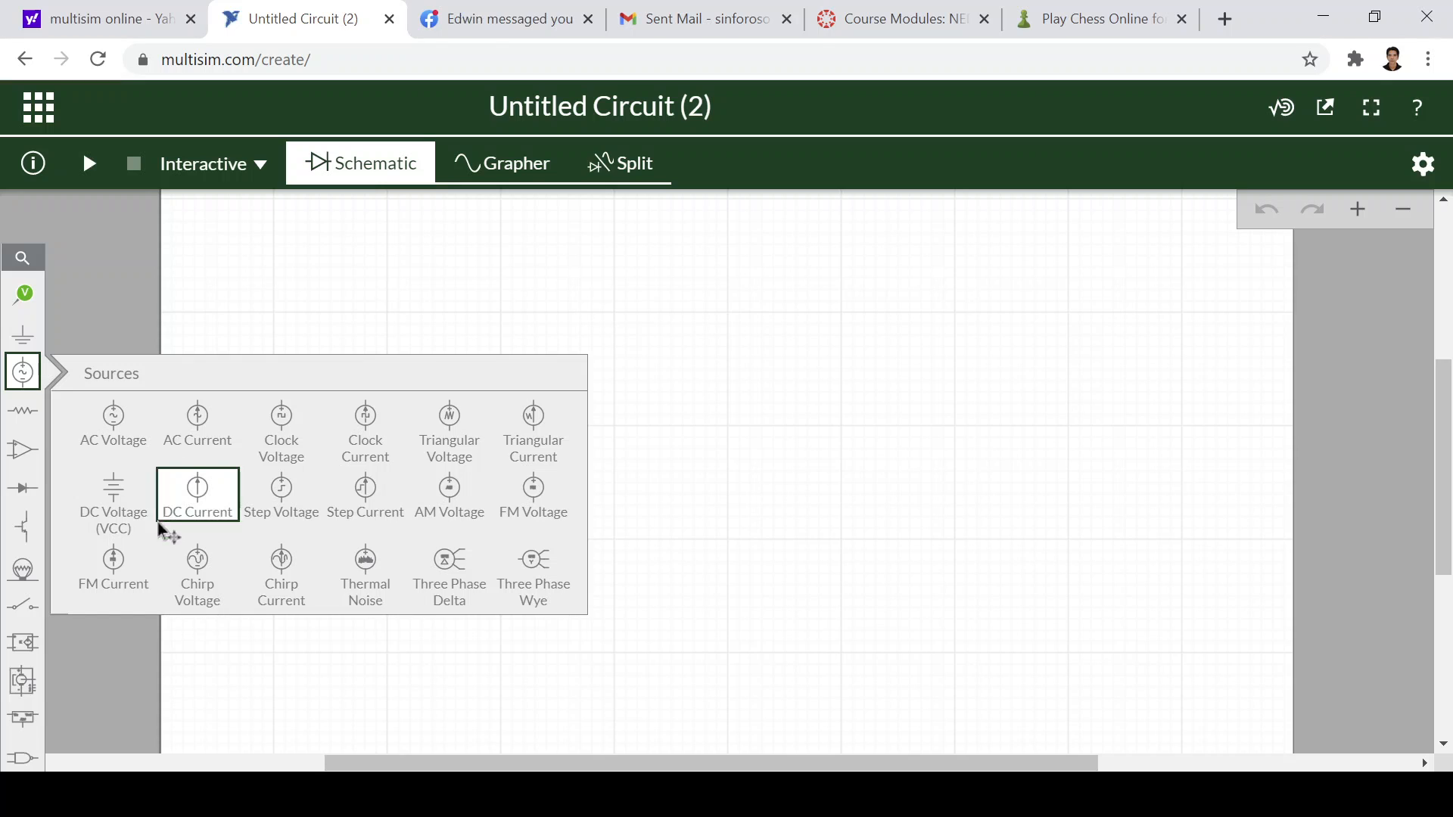
pyautogui.click(110, 497)
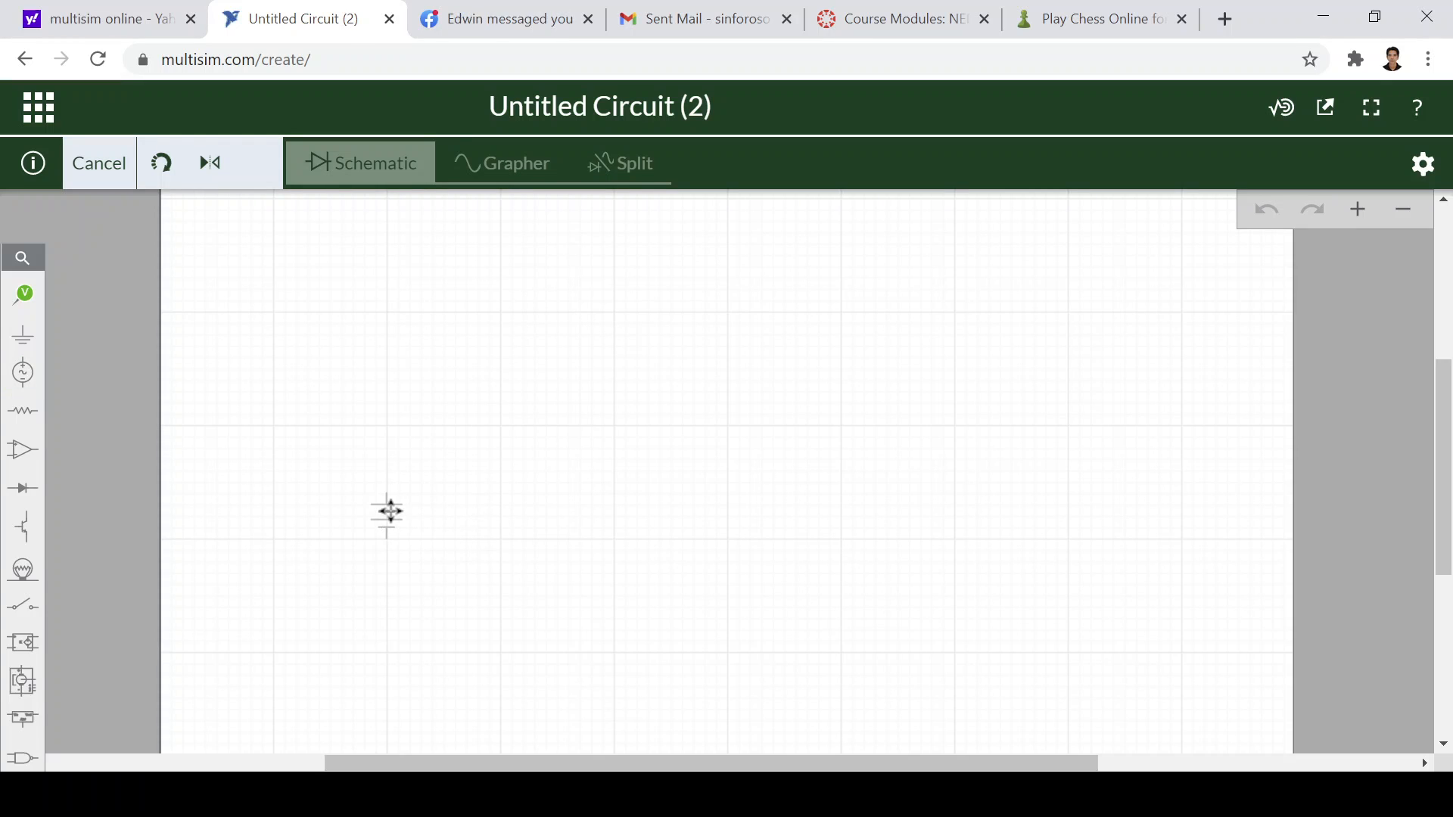
pyautogui.click(392, 514)
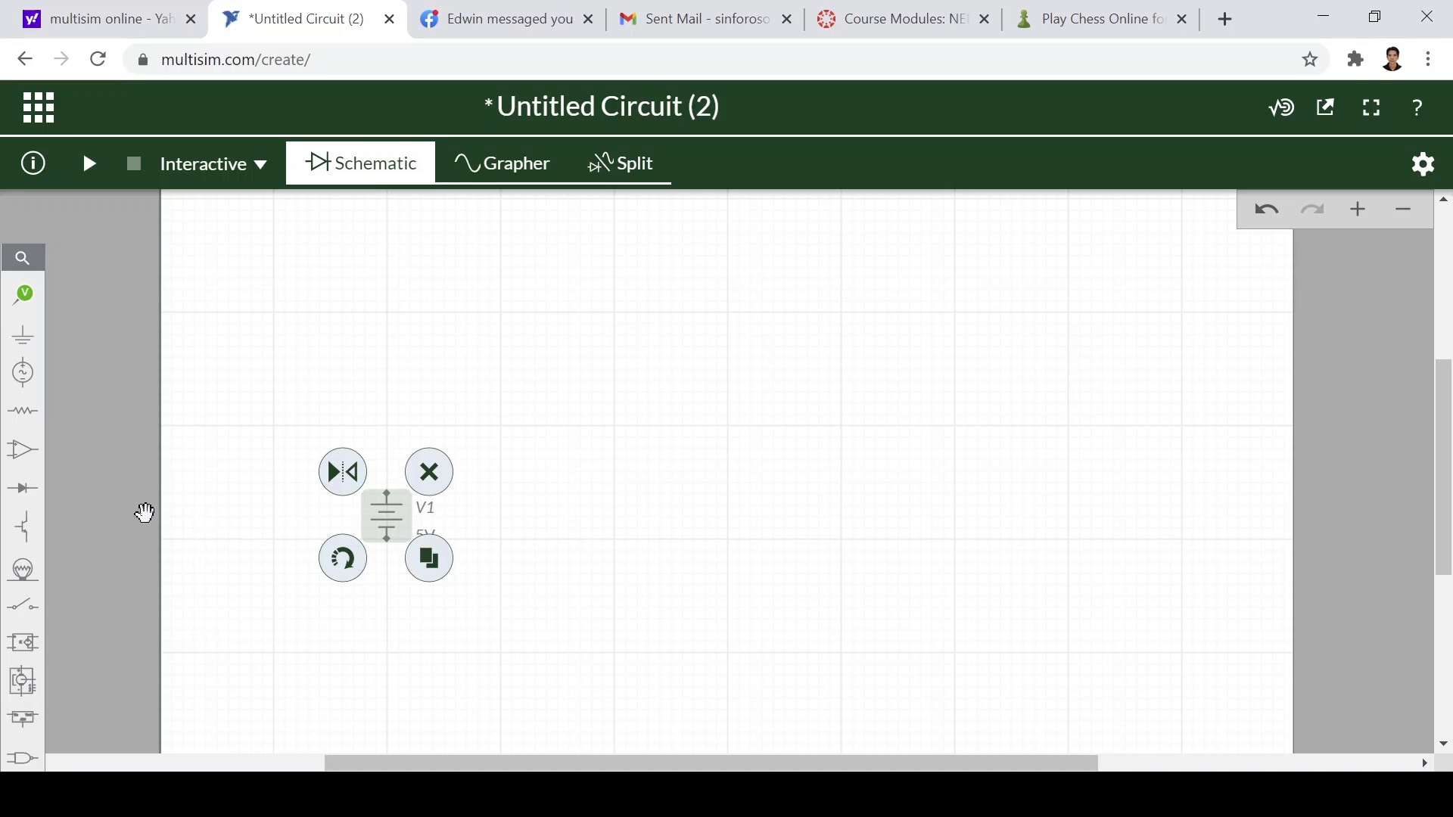
pyautogui.click(428, 531)
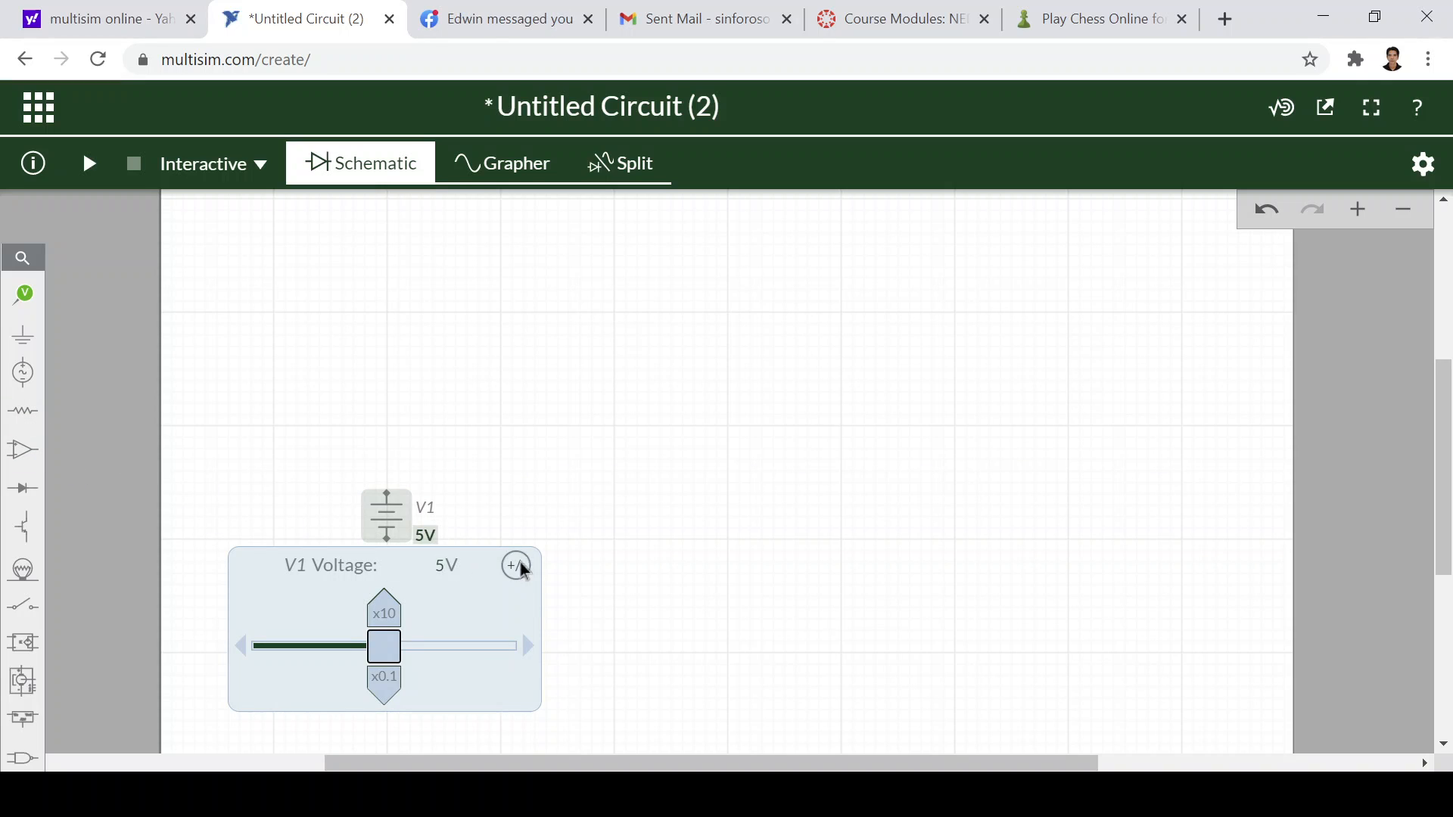
pyautogui.click(416, 562)
pyautogui.moveTo(550, 550); pyautogui.dragTo(542, 548)
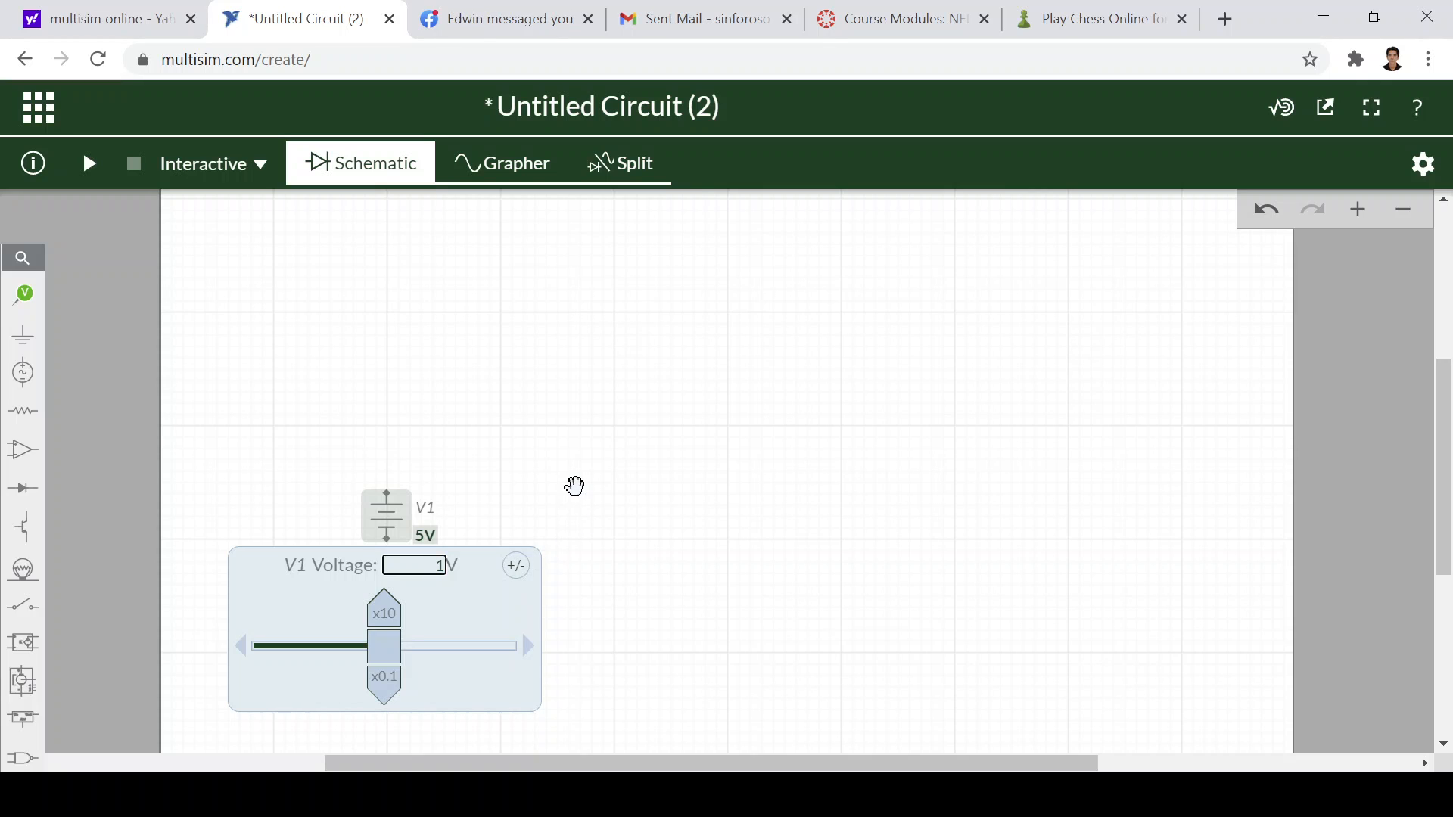
pyautogui.write('15')
pyautogui.press('Return')
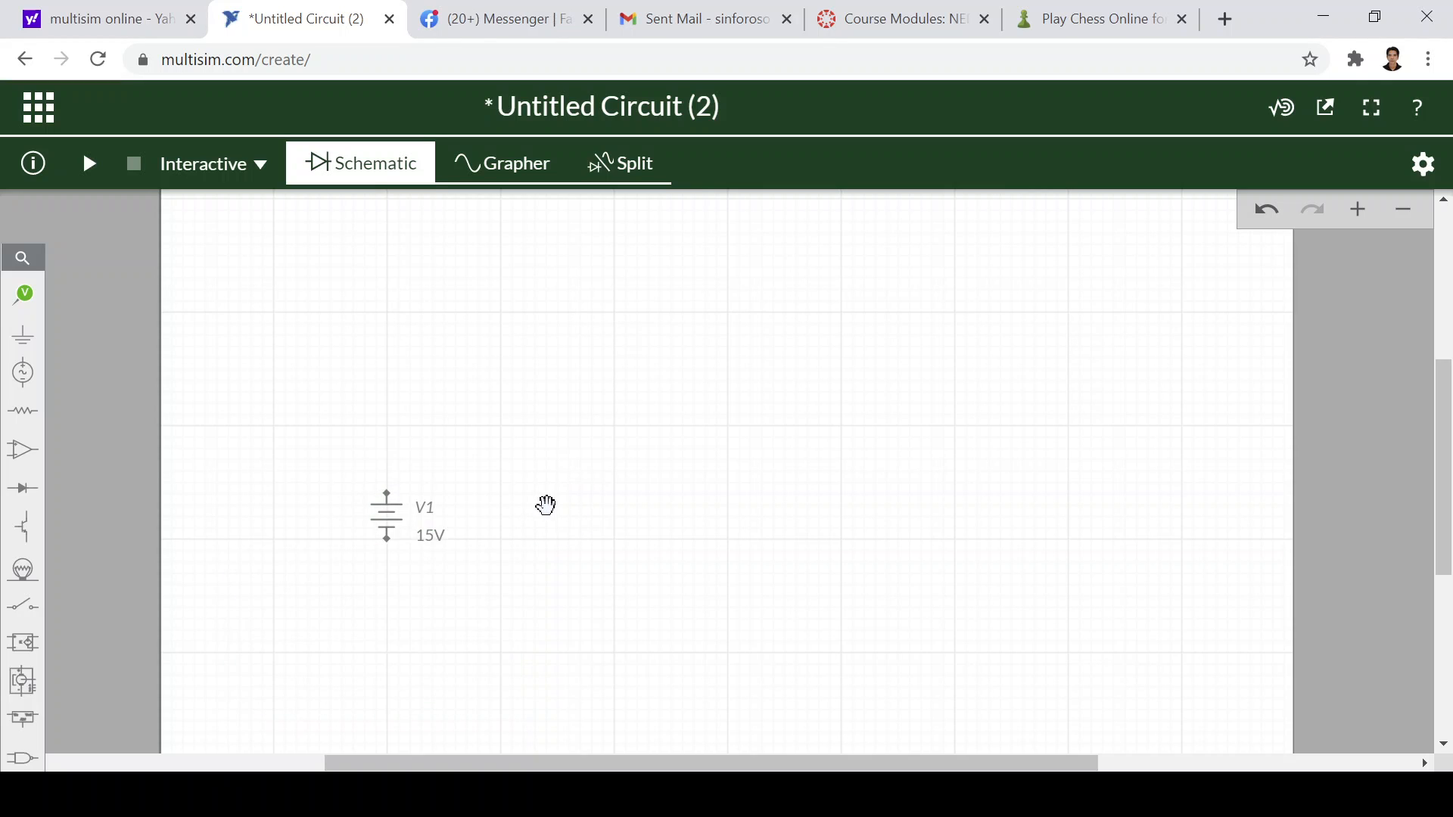
# Add a resistor above and to the right of the voltage source and rotate it to vertical.
pyautogui.click(22, 411)
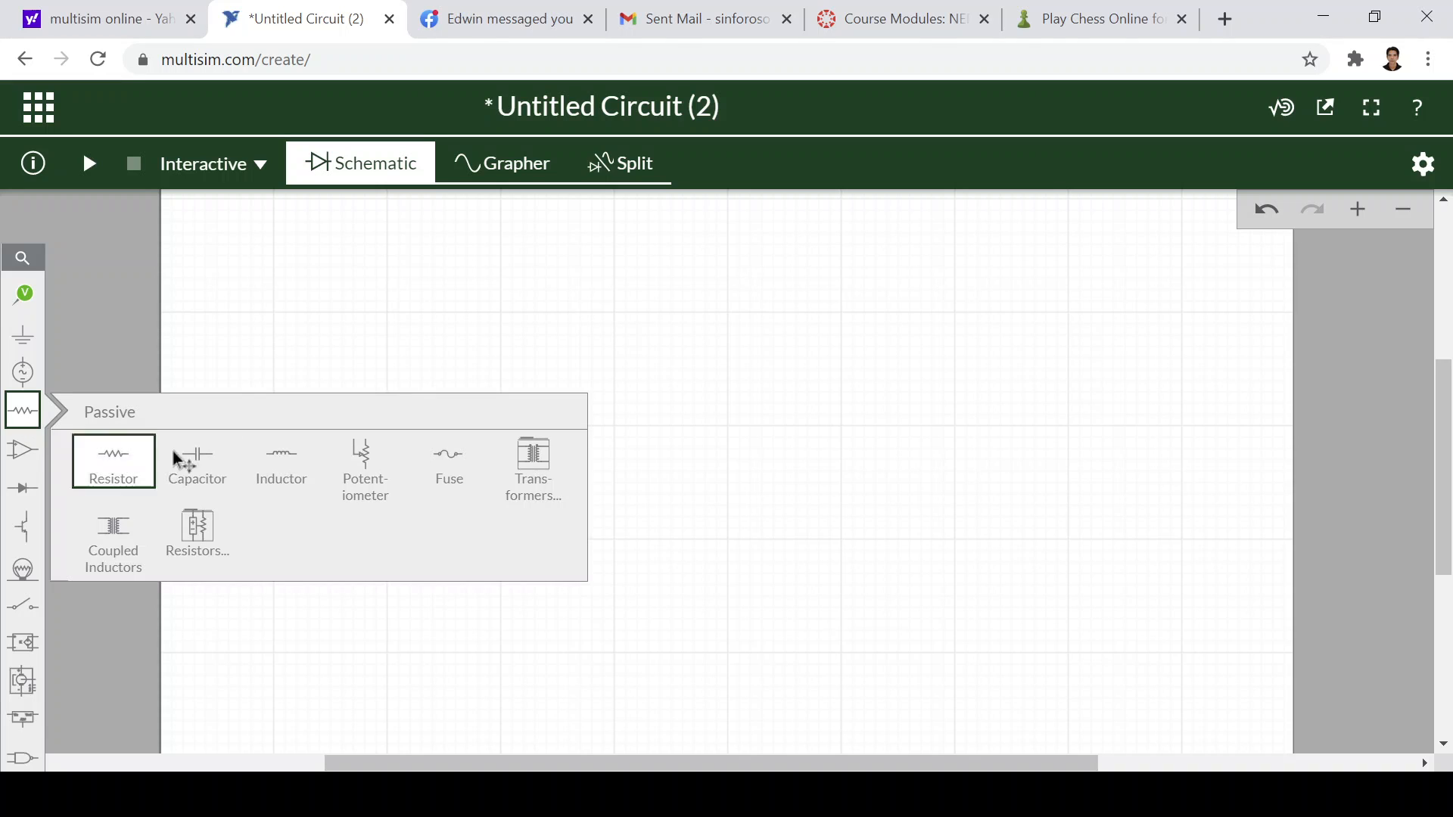
pyautogui.click(135, 469)
pyautogui.click(574, 439)
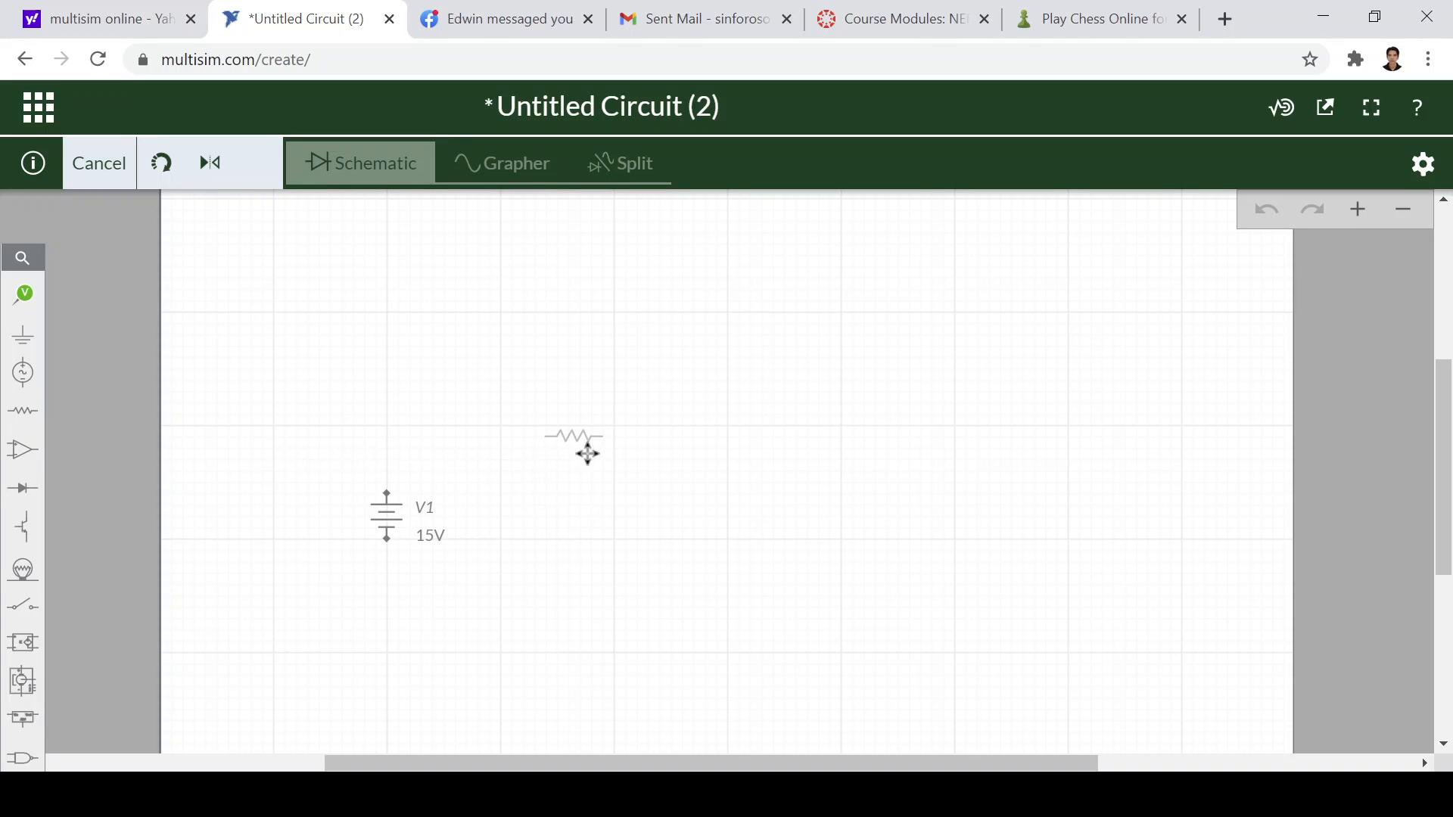
pyautogui.click(528, 477)
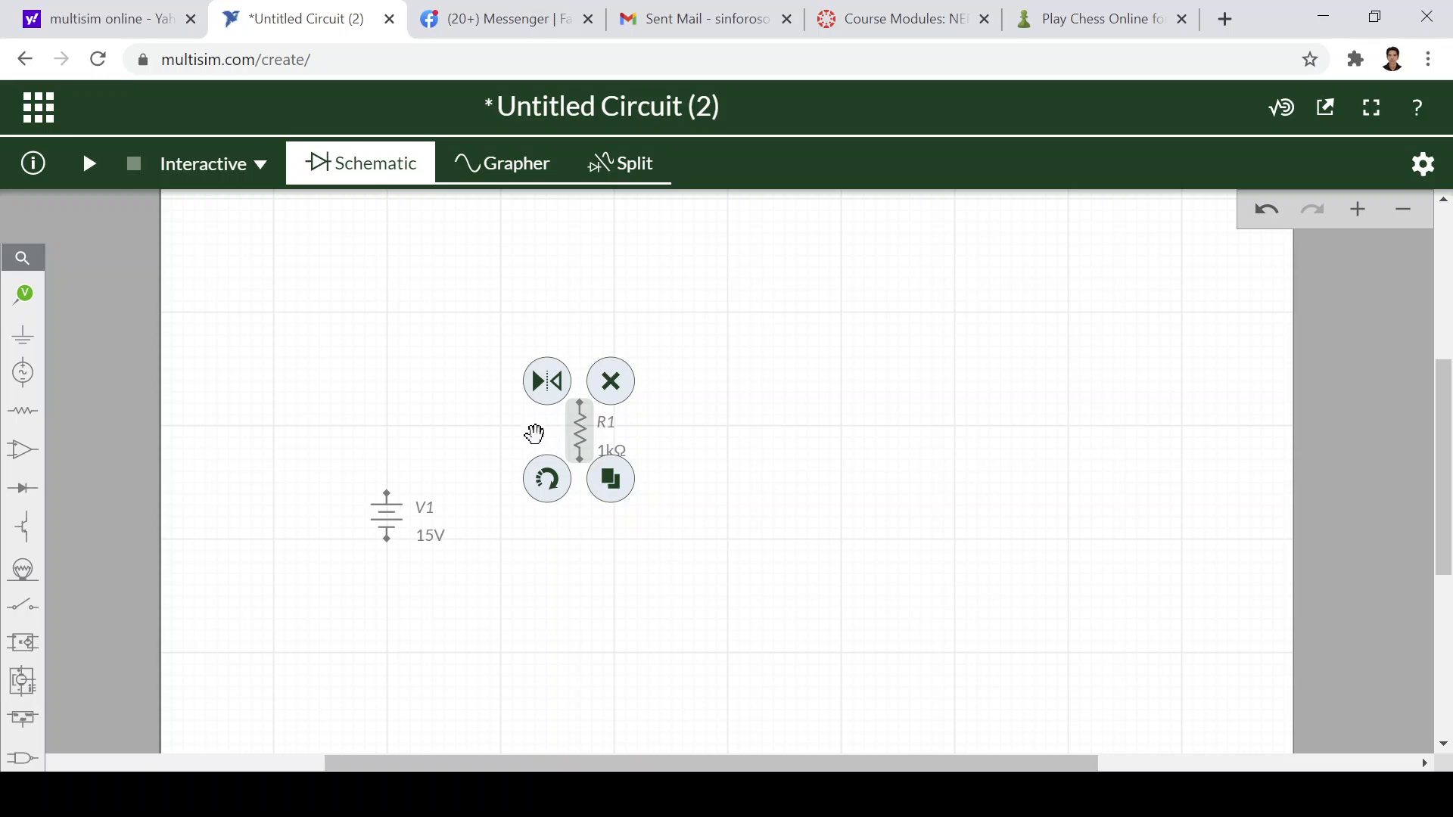
# Duplicate the vertical resistor twice, placing one copy level with it further right and the other below the original.
pyautogui.moveTo(535, 432); pyautogui.dragTo(448, 406)
pyautogui.click(529, 424)
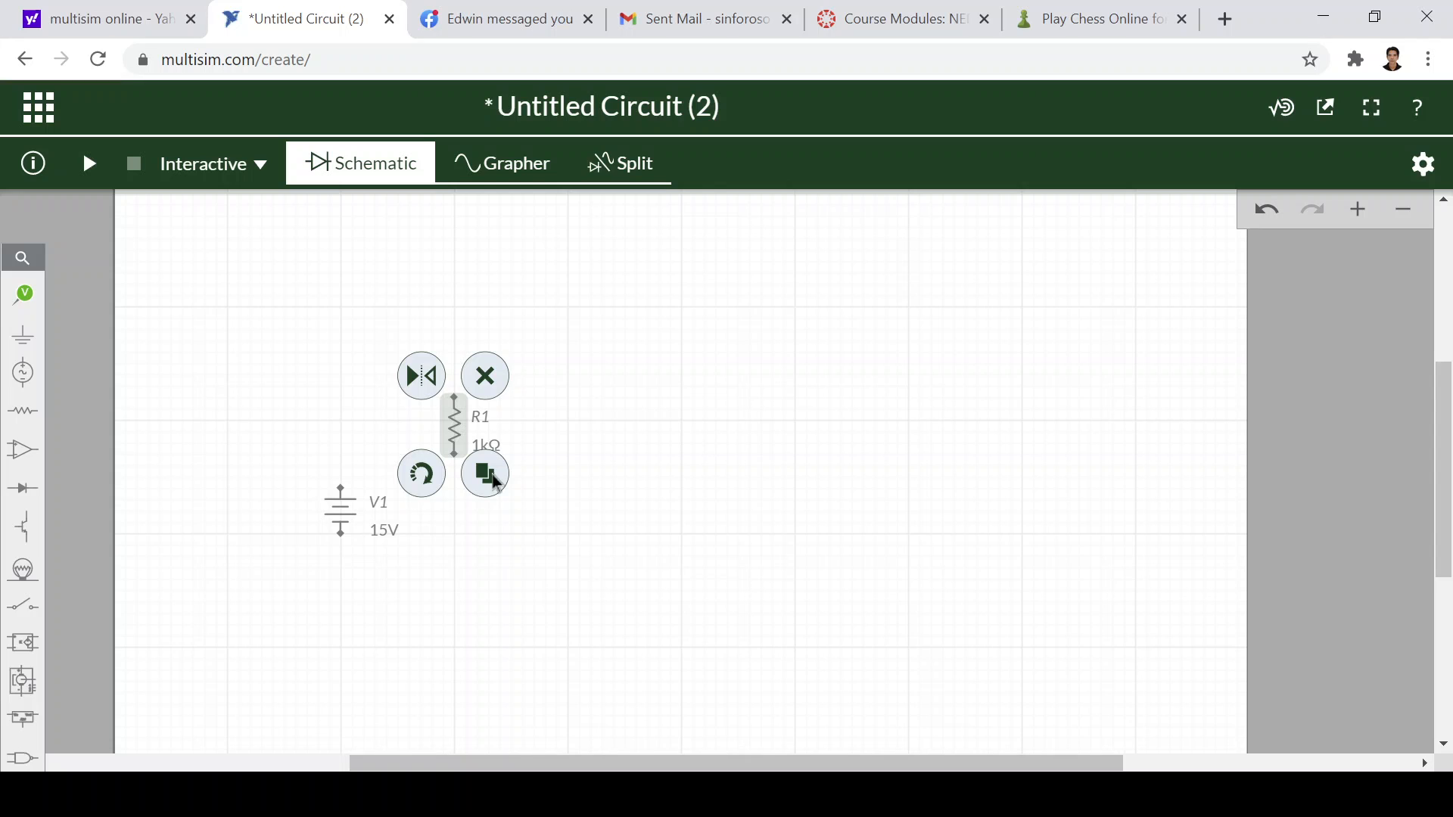
pyautogui.click(485, 474)
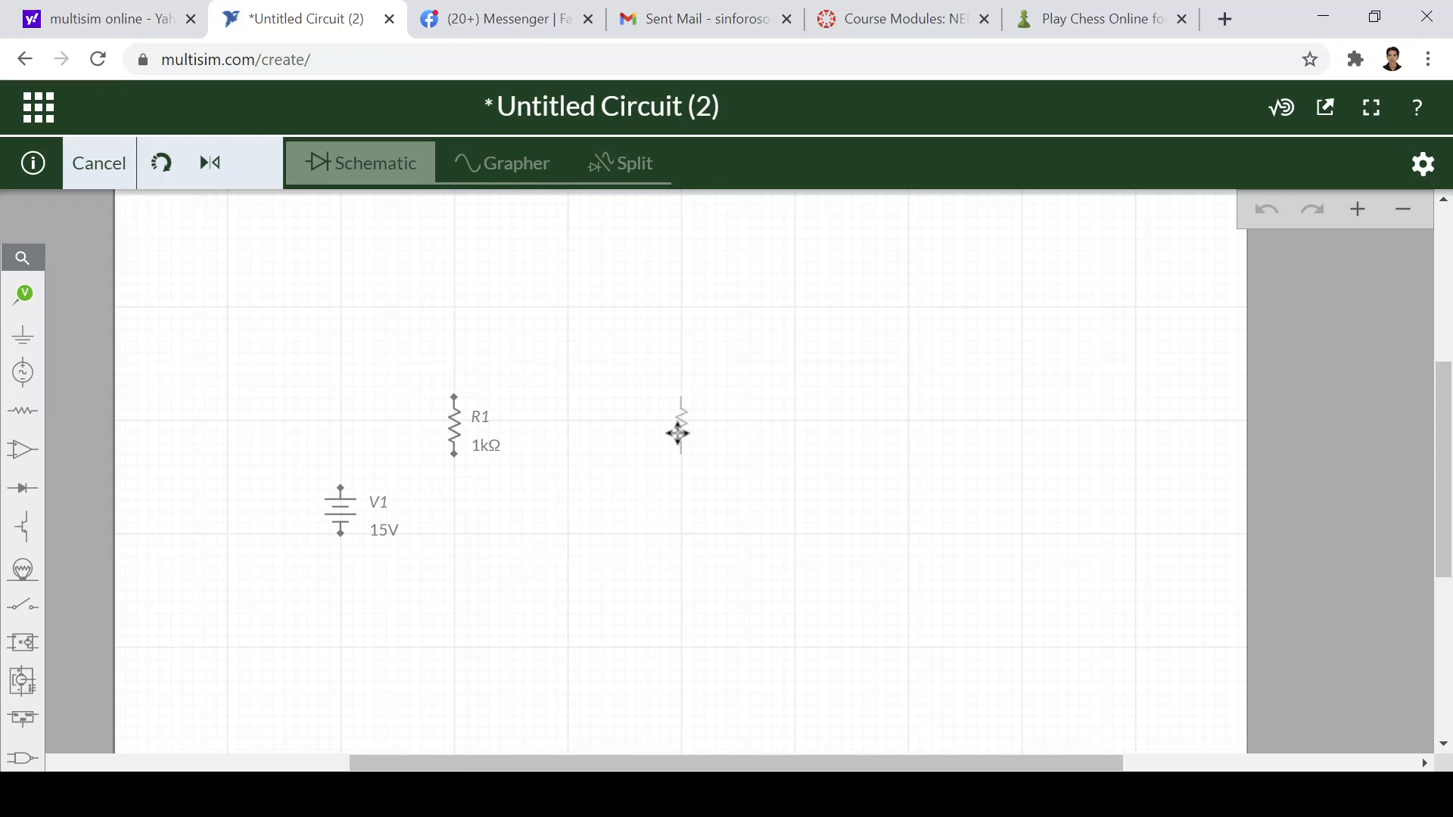
pyautogui.click(677, 432)
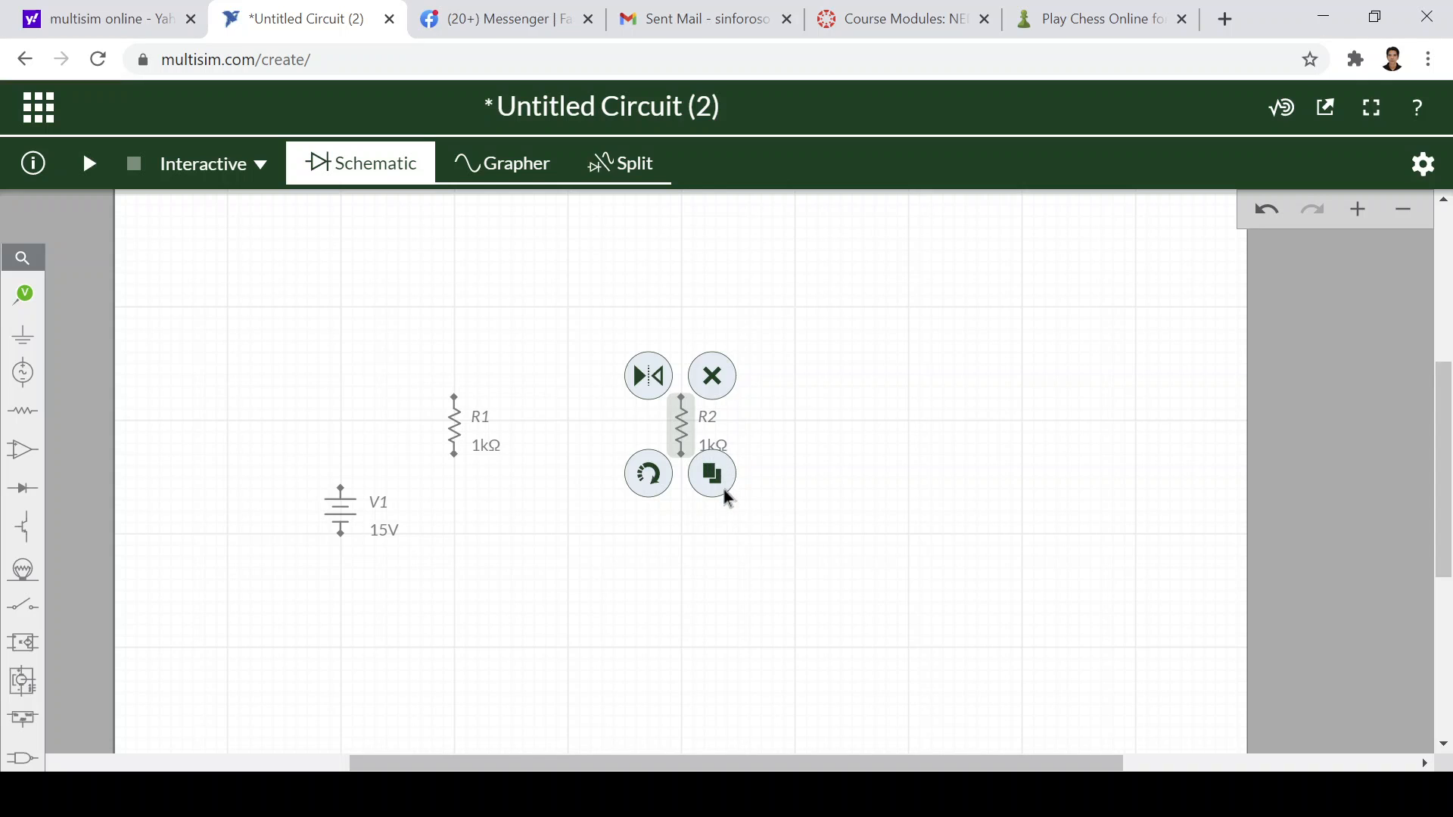
pyautogui.click(711, 476)
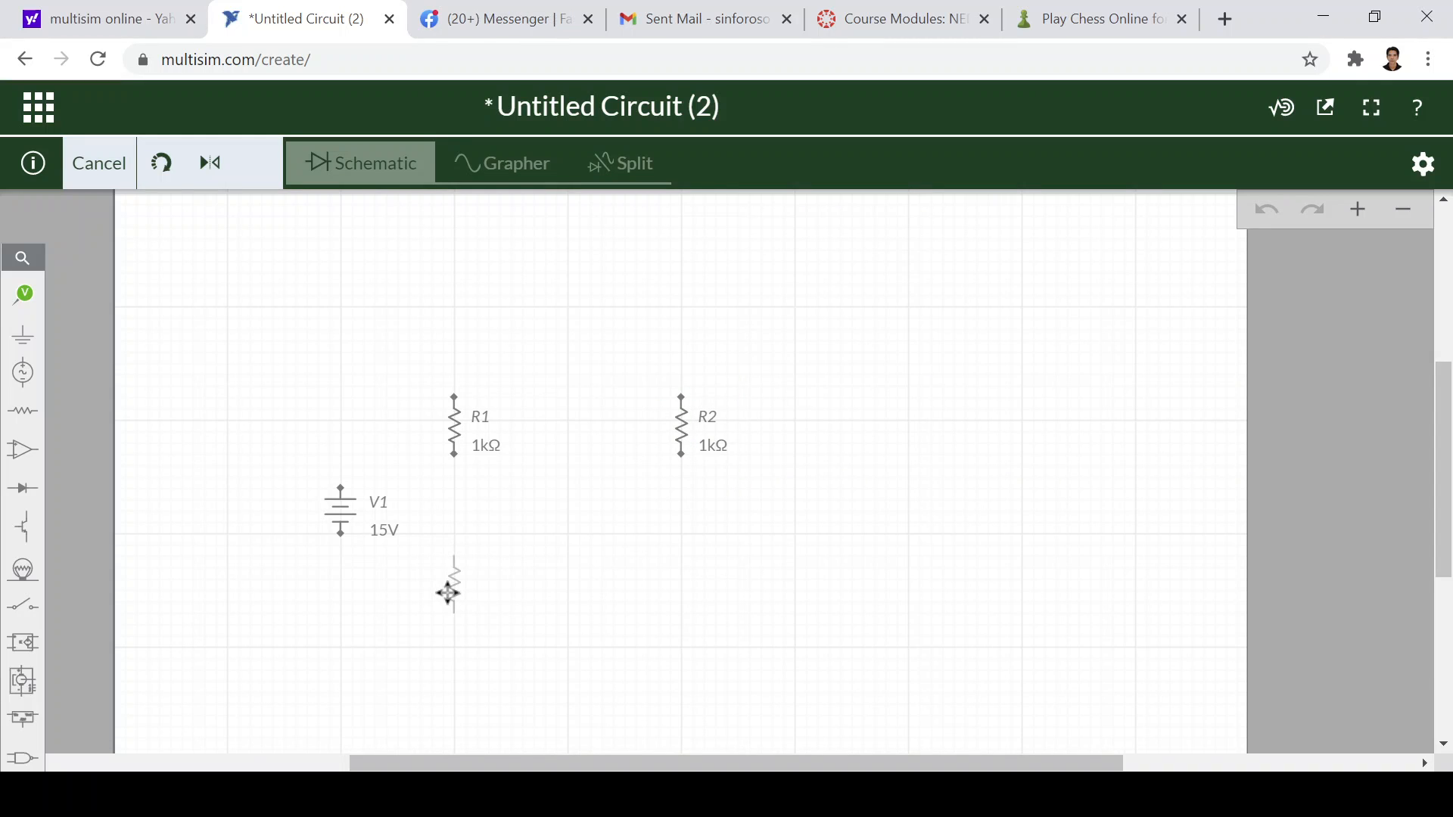
pyautogui.click(452, 595)
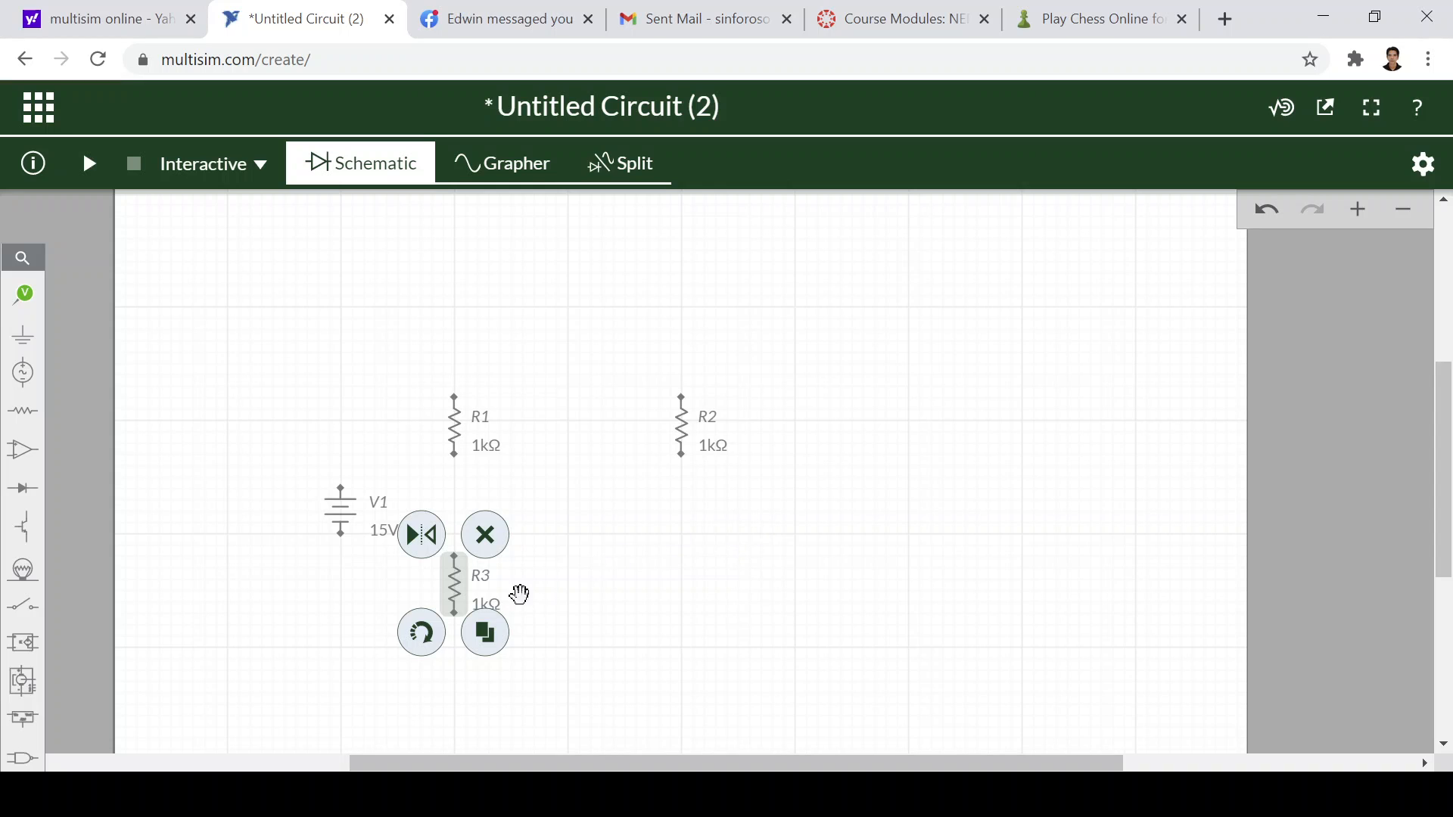
pyautogui.click(492, 638)
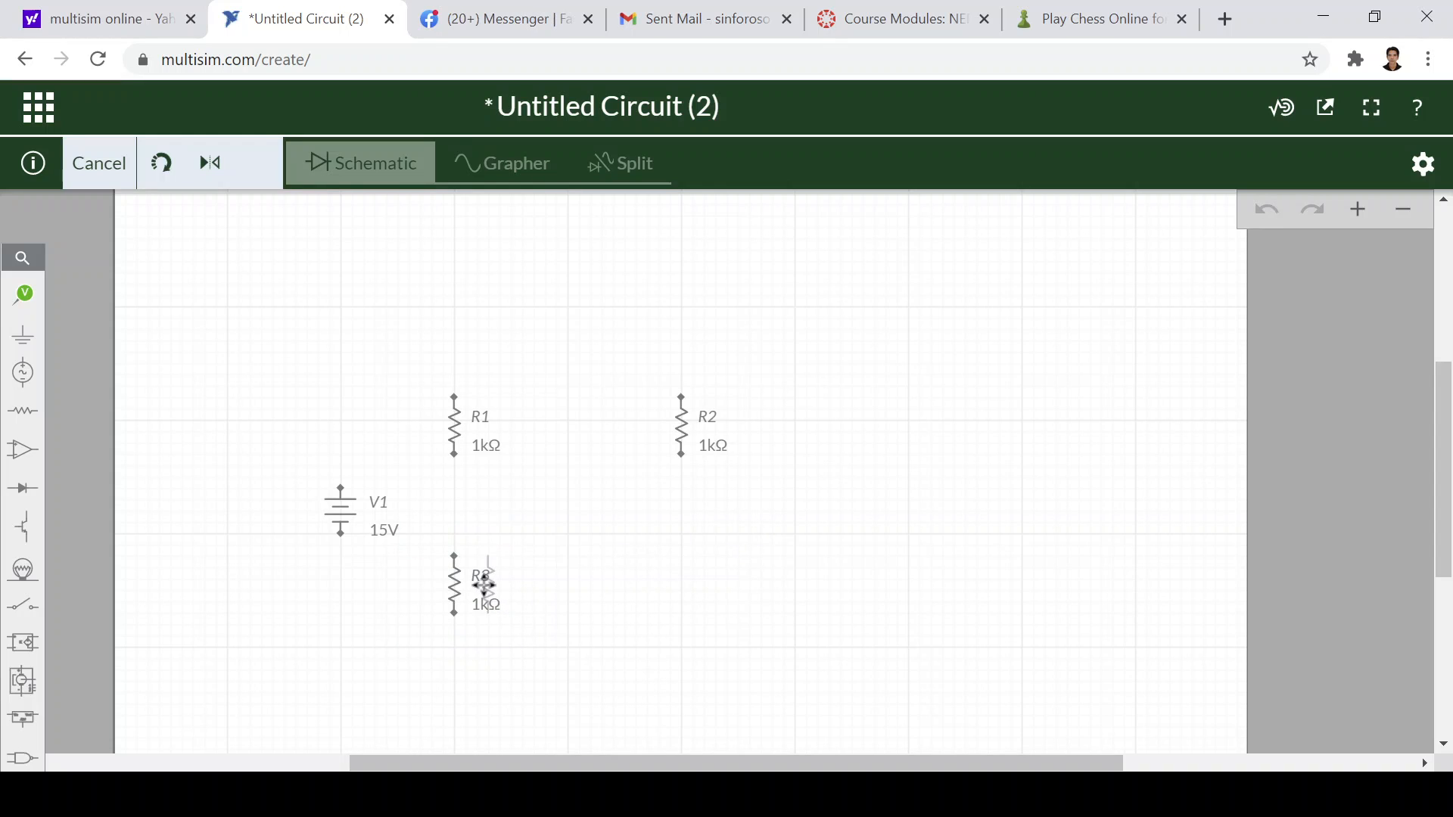
pyautogui.click(27, 408)
pyautogui.click(831, 369)
pyautogui.click(857, 321)
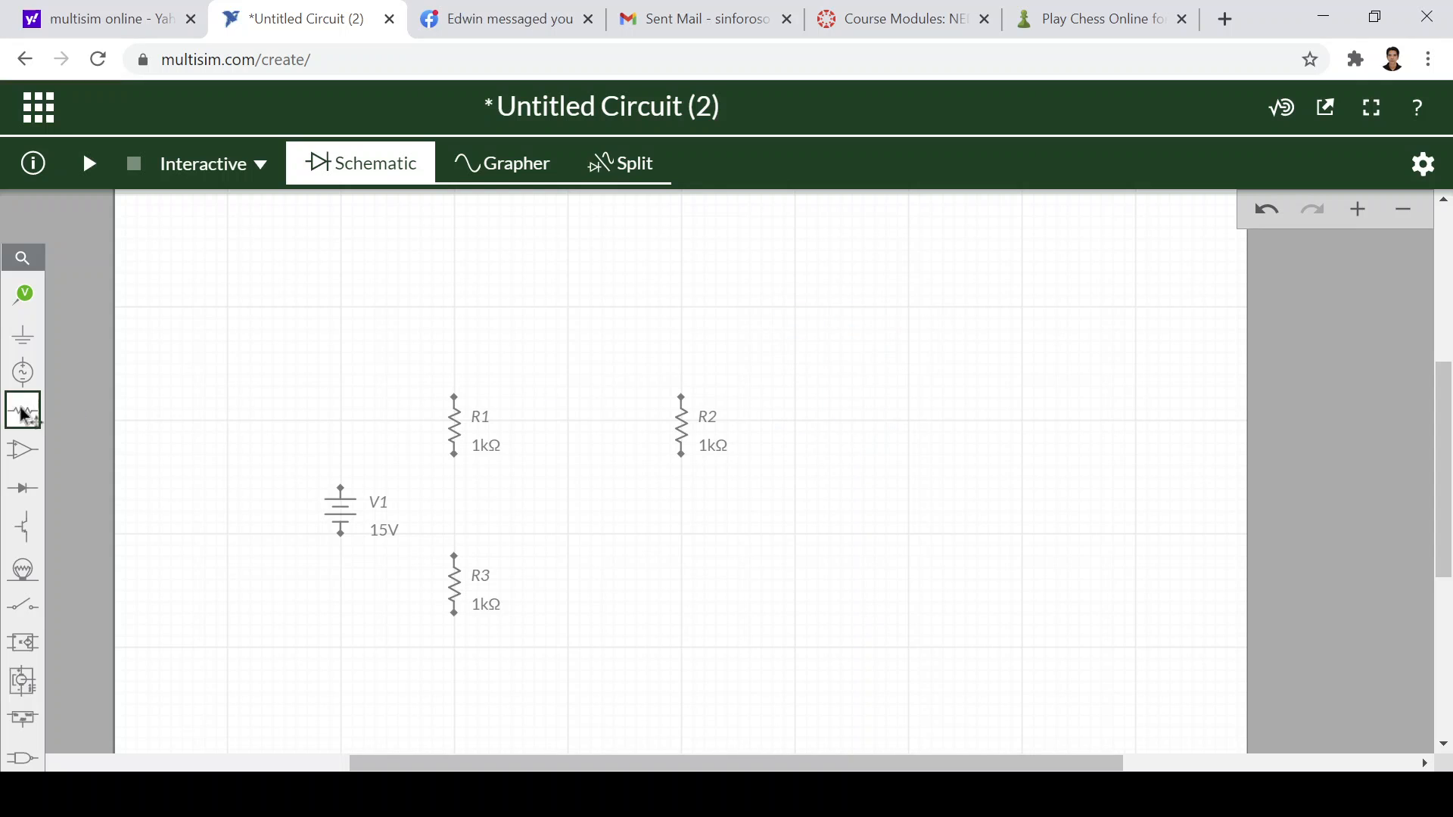
# Place a potentiometer directly below resistor R2, level with R3.
pyautogui.click(22, 409)
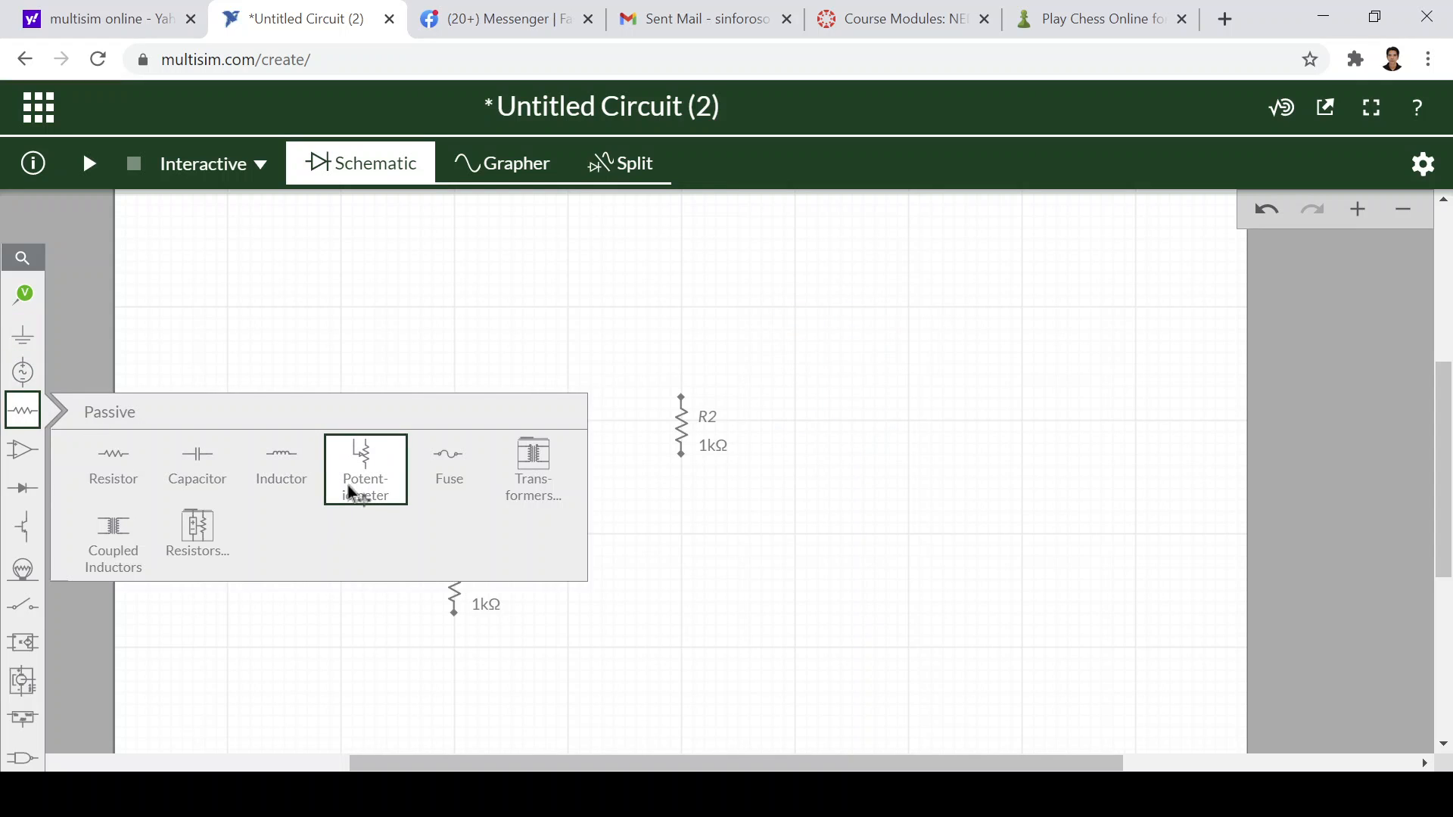
pyautogui.click(374, 481)
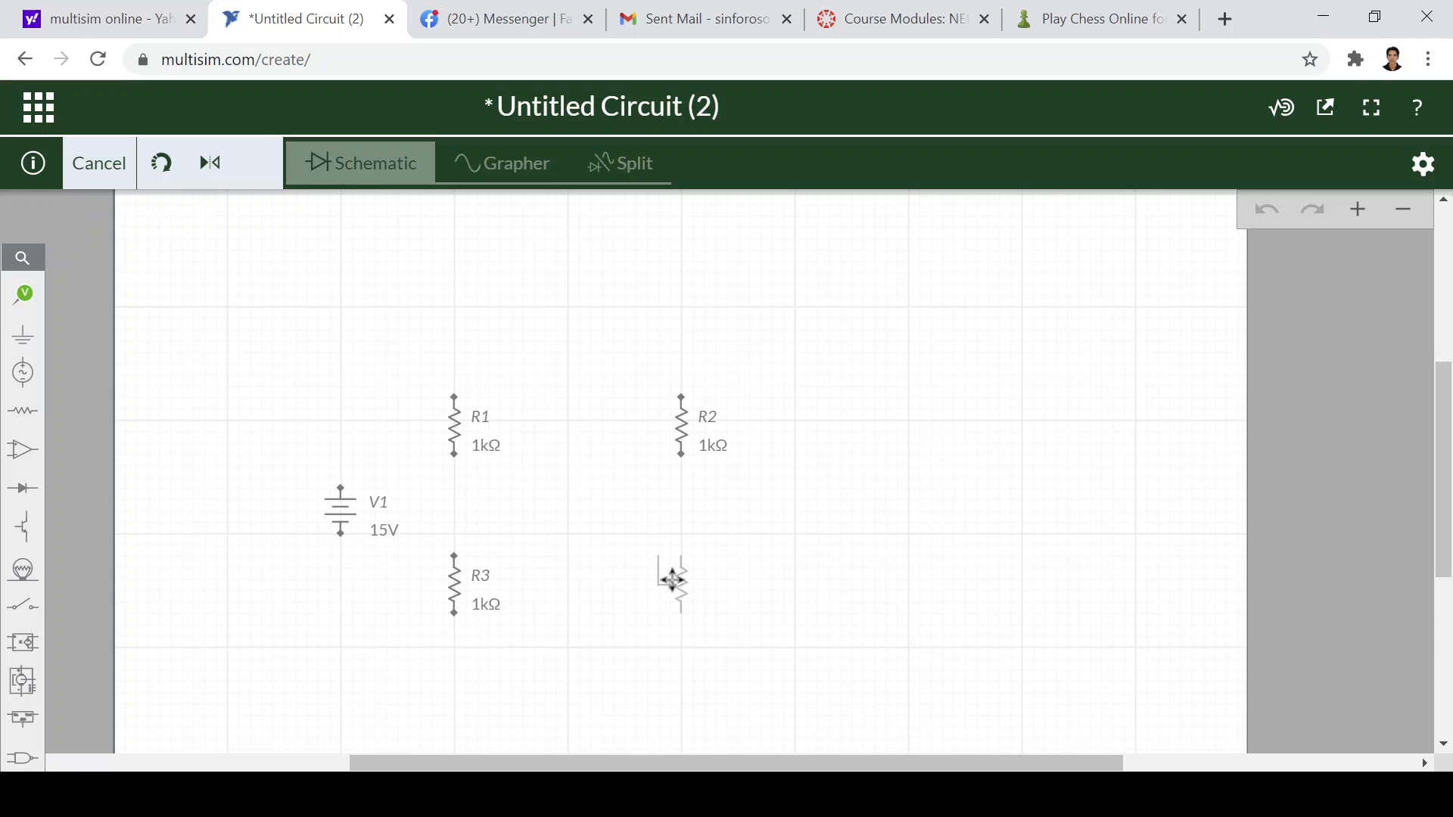
pyautogui.click(672, 580)
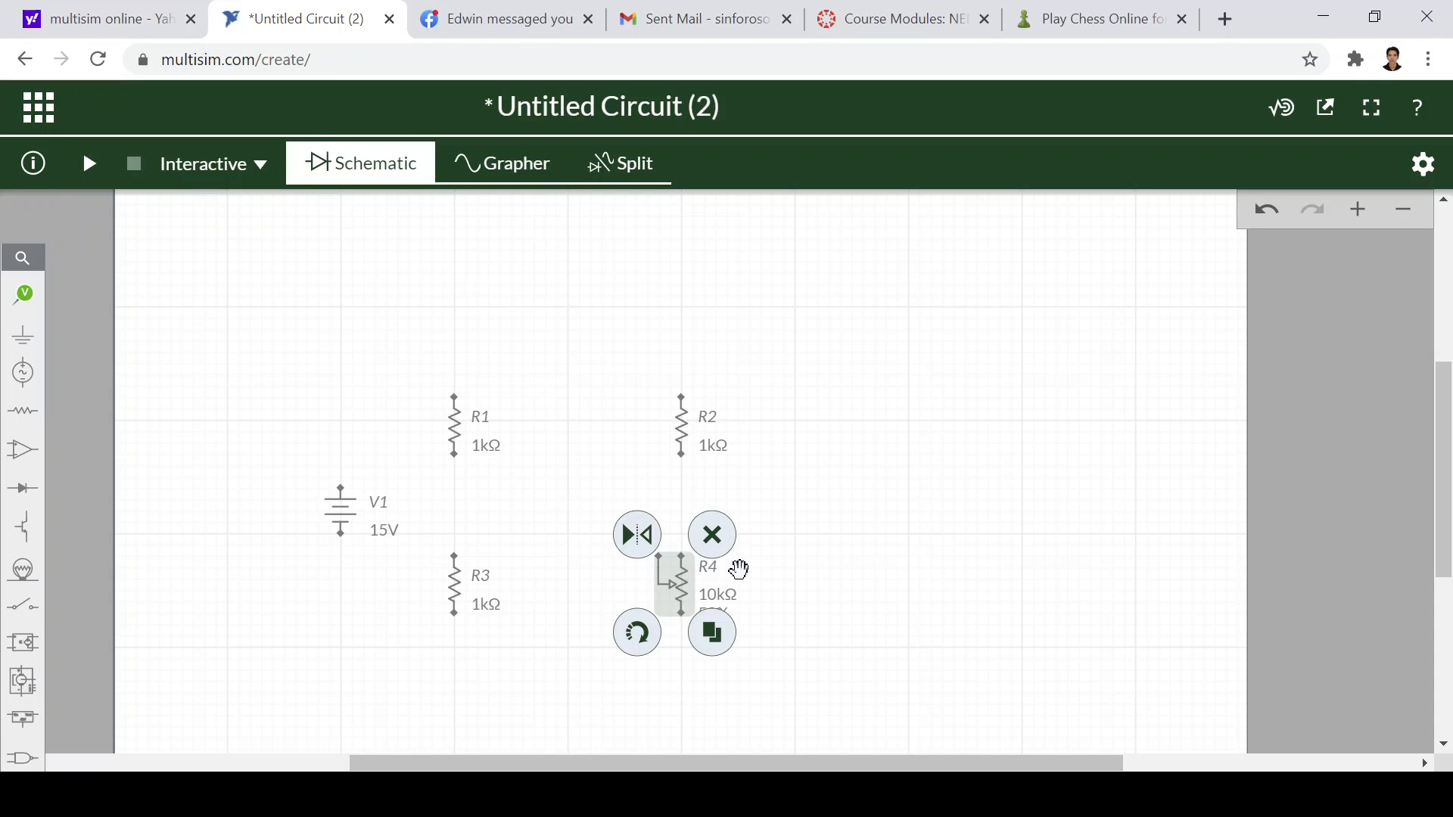
pyautogui.click(510, 494)
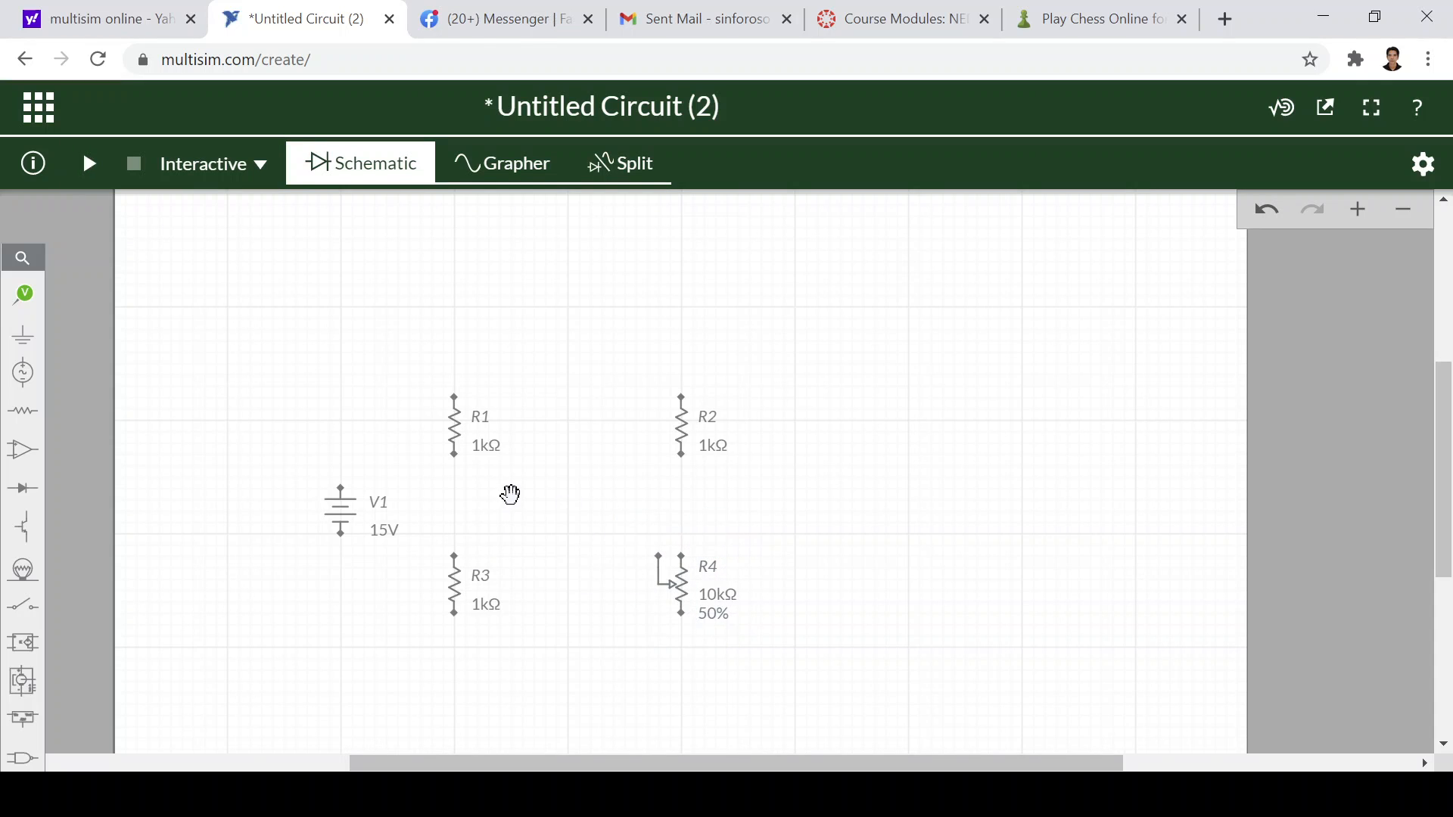
# Set the resistance of R1 to 200 Ω and of R2 to 400 Ω.
pyautogui.click(478, 444)
pyautogui.moveTo(507, 477); pyautogui.dragTo(542, 477)
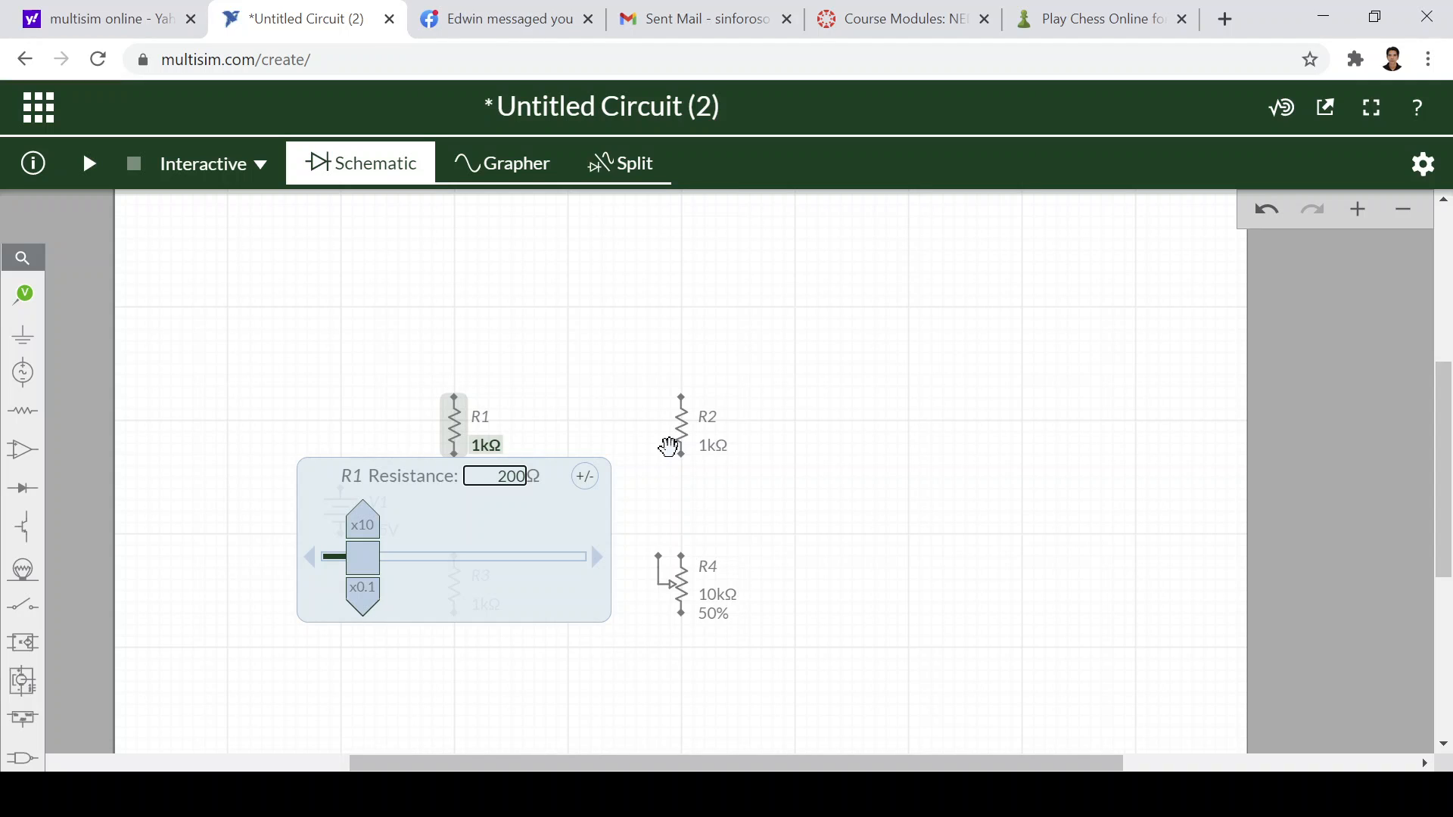
pyautogui.press('Return')
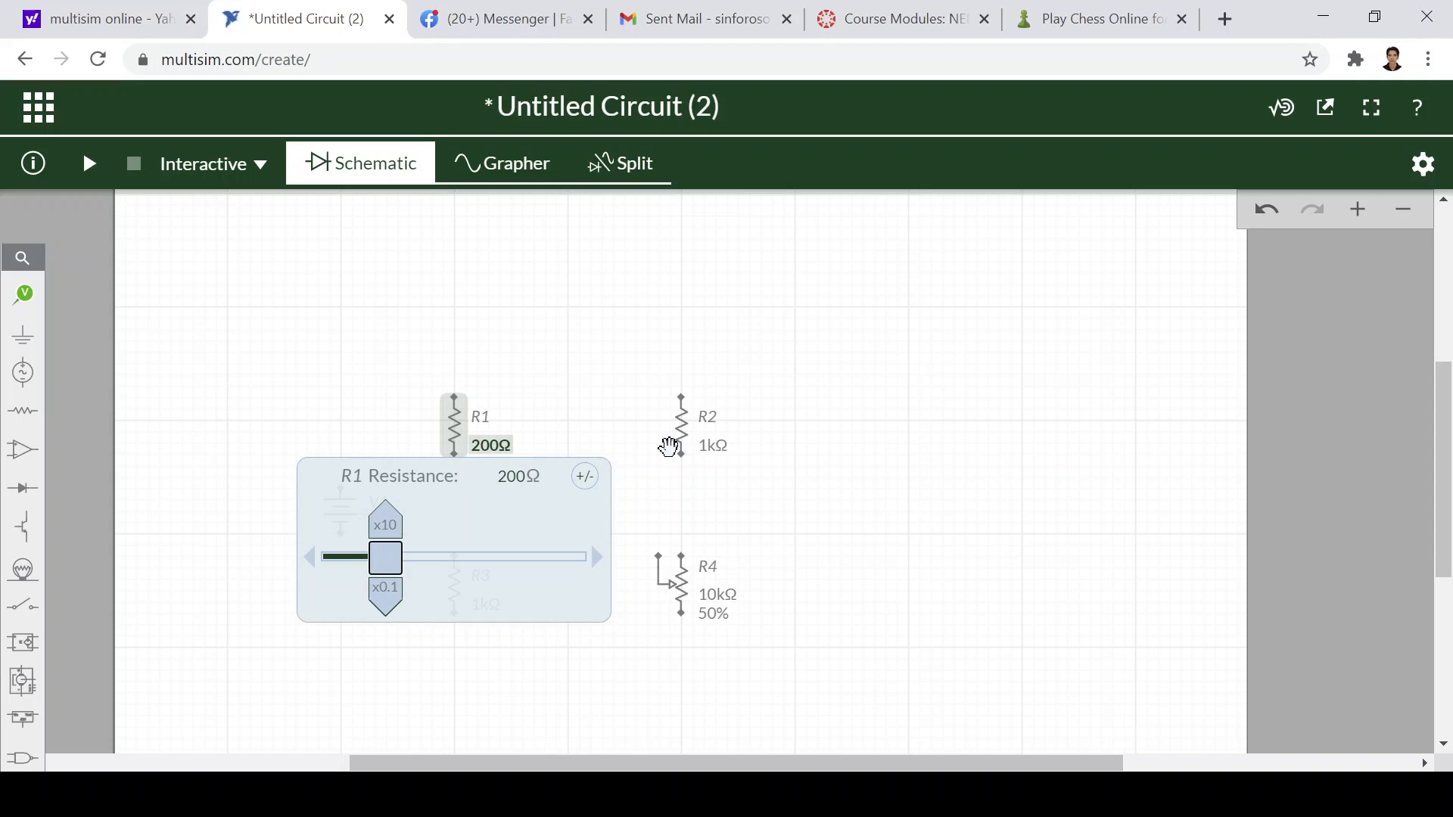
pyautogui.click(703, 445)
pyautogui.click(742, 477)
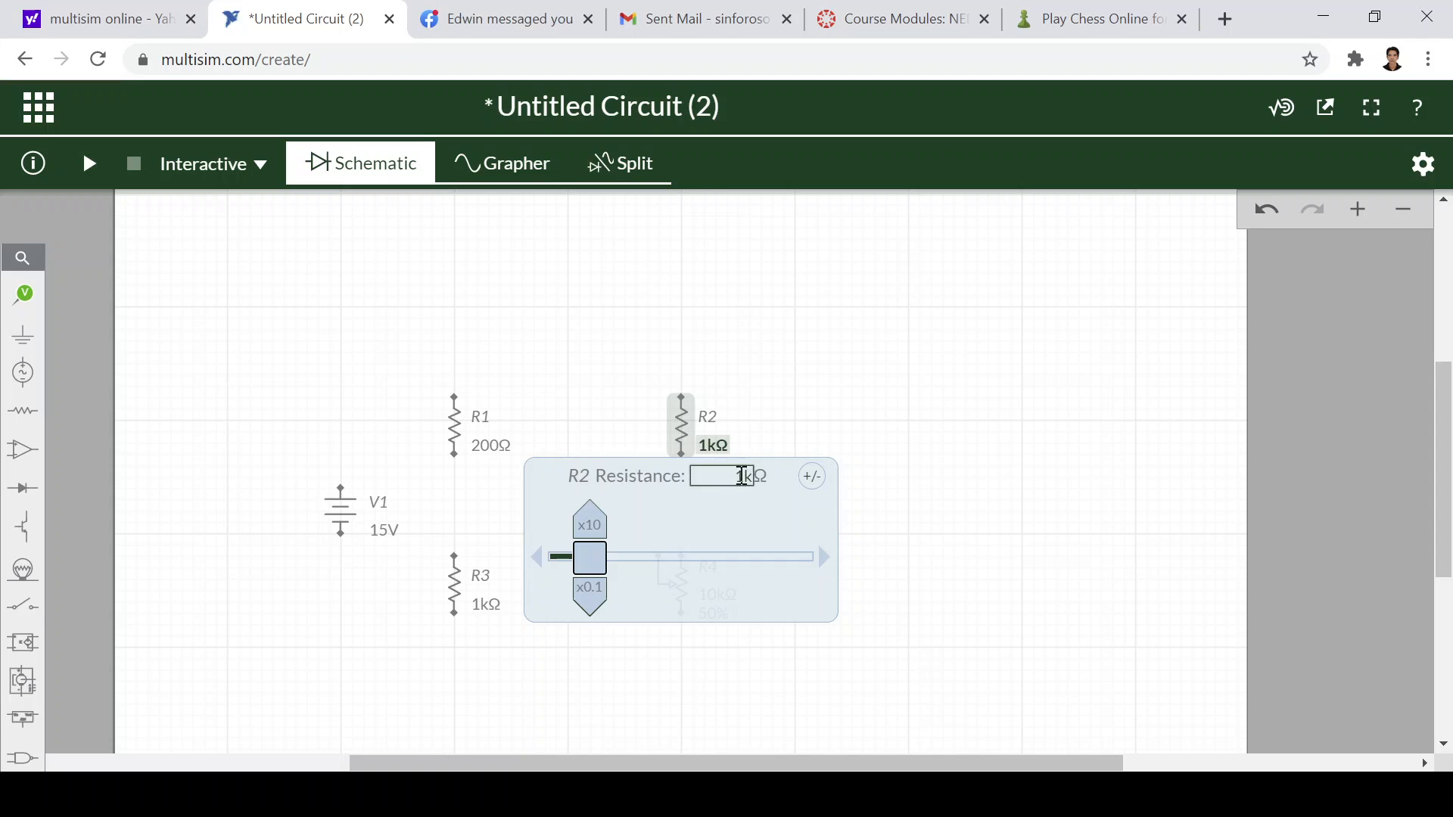
pyautogui.doubleClick(745, 478)
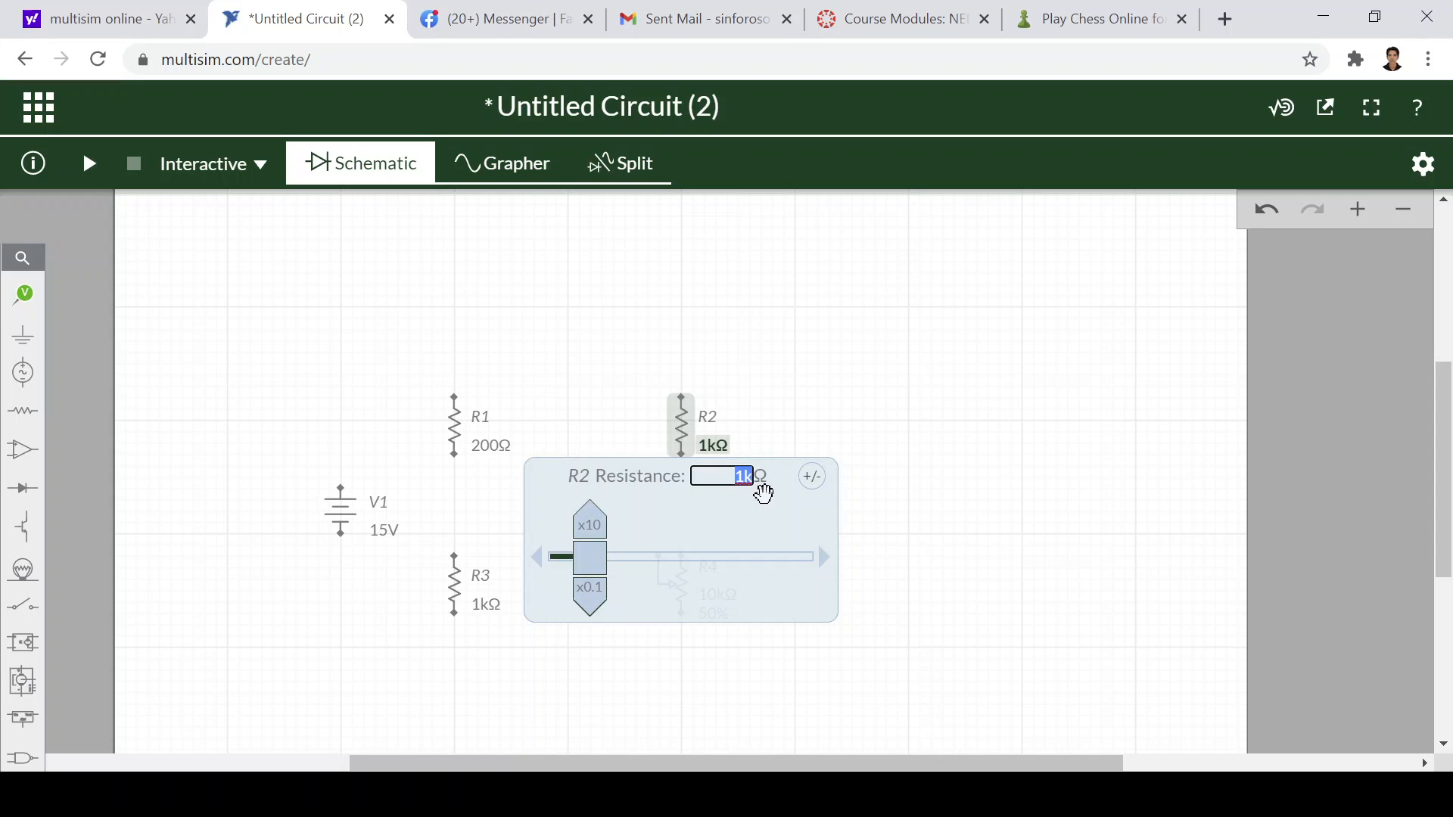
pyautogui.write('400')
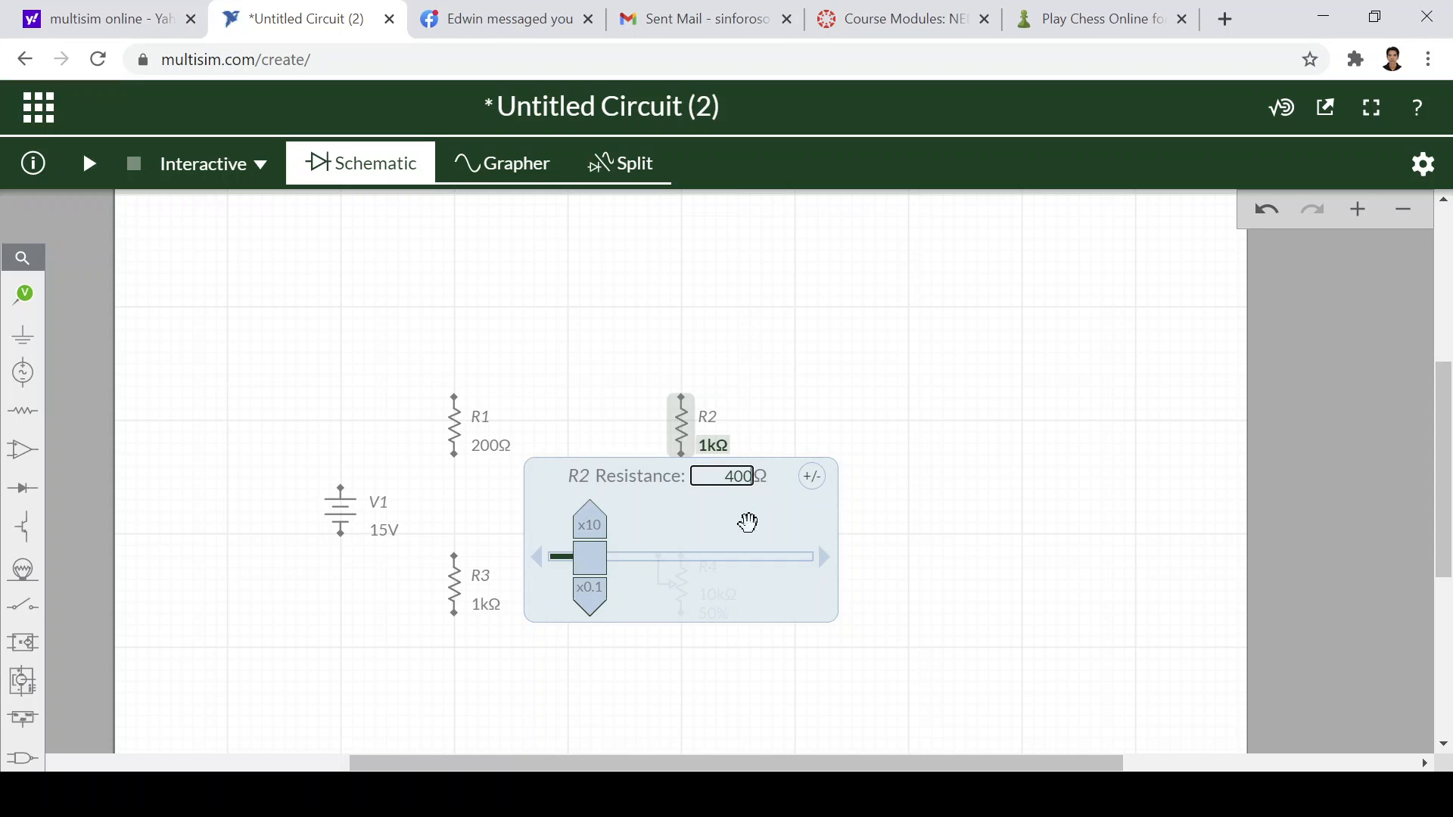
# Set the resistance of R3 to 2.5 kΩ.
pyautogui.click(482, 603)
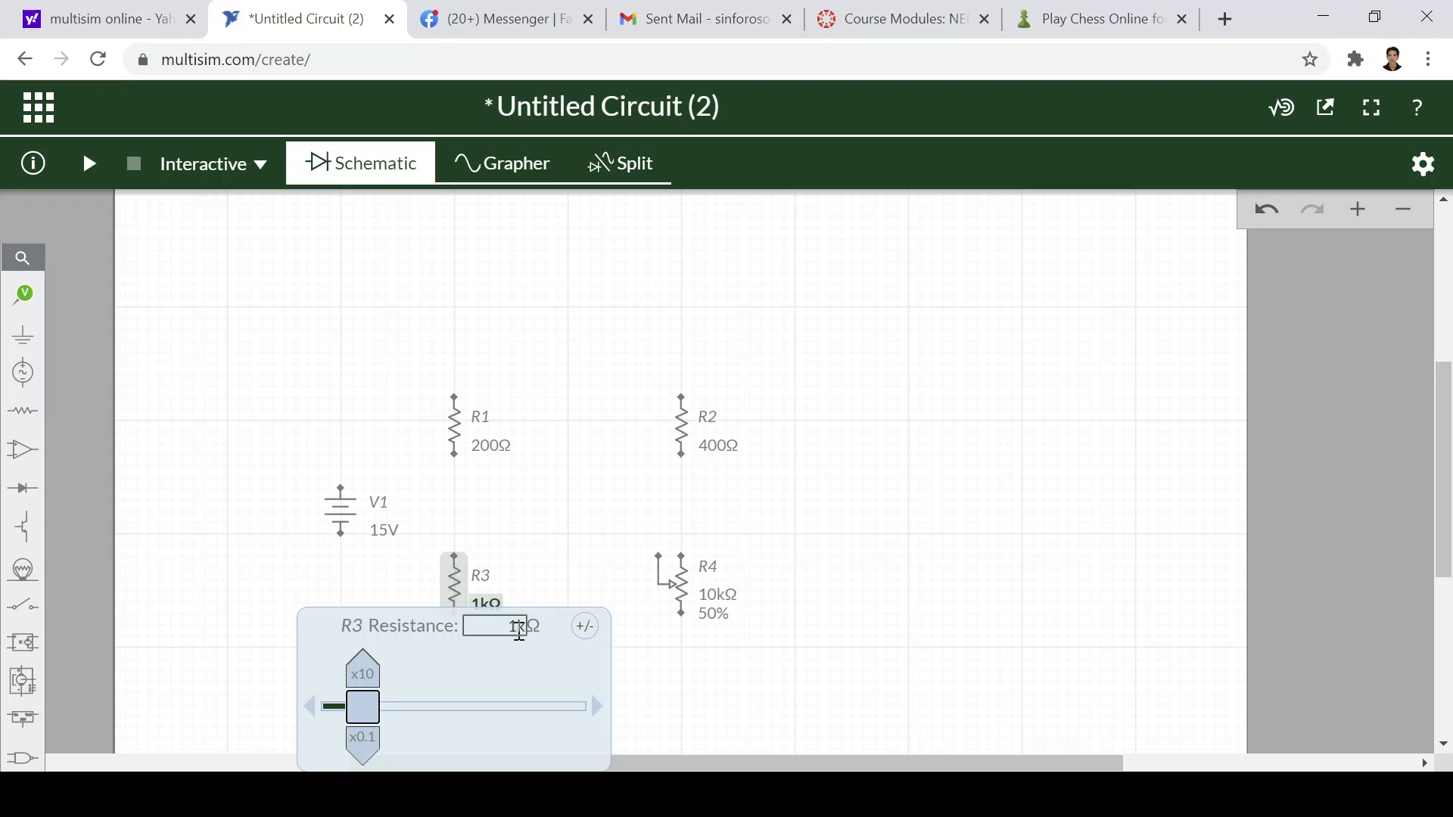
pyautogui.click(522, 631)
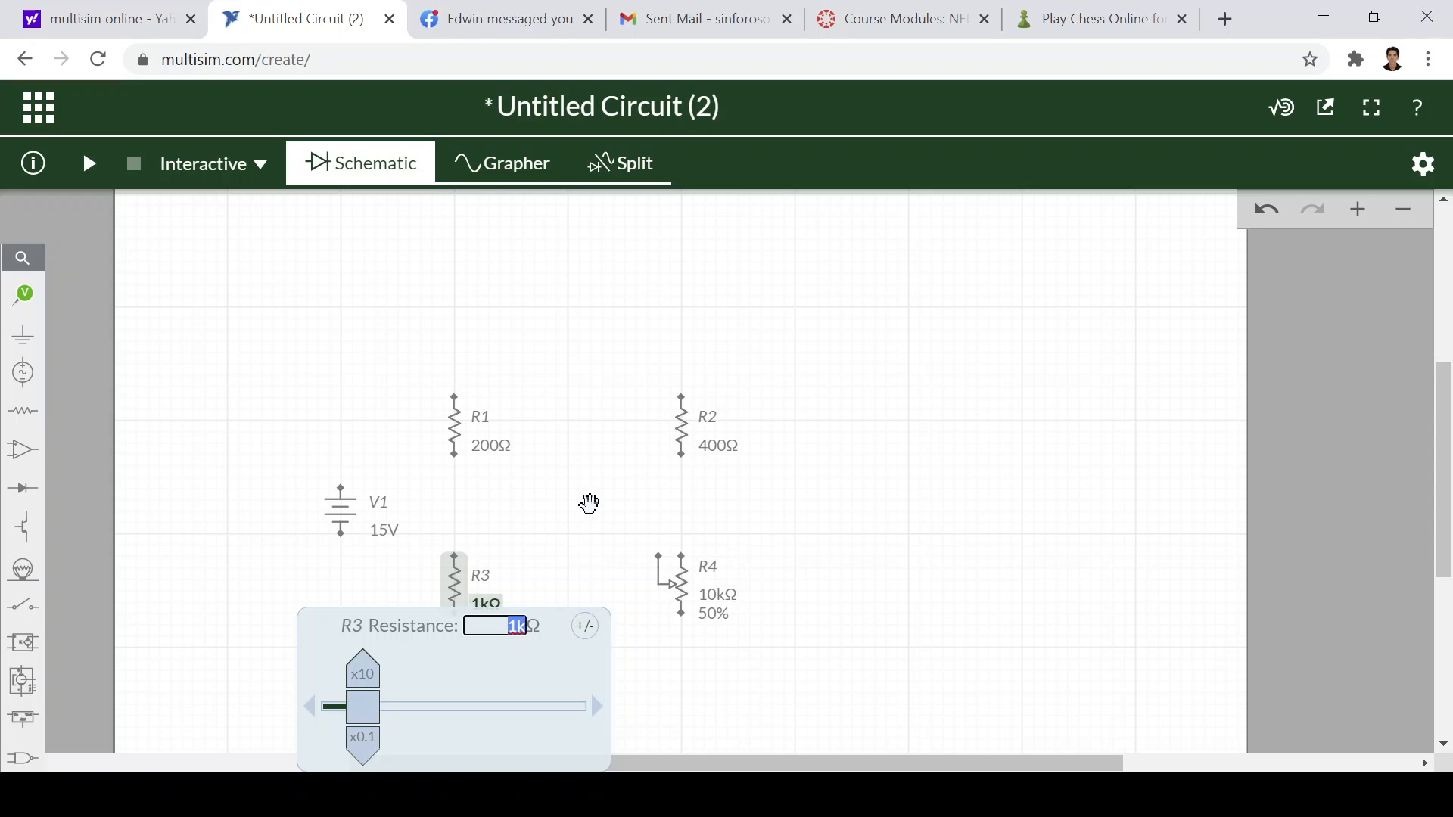
pyautogui.press('Left')
pyautogui.write('2.5')
pyautogui.press('Delete')
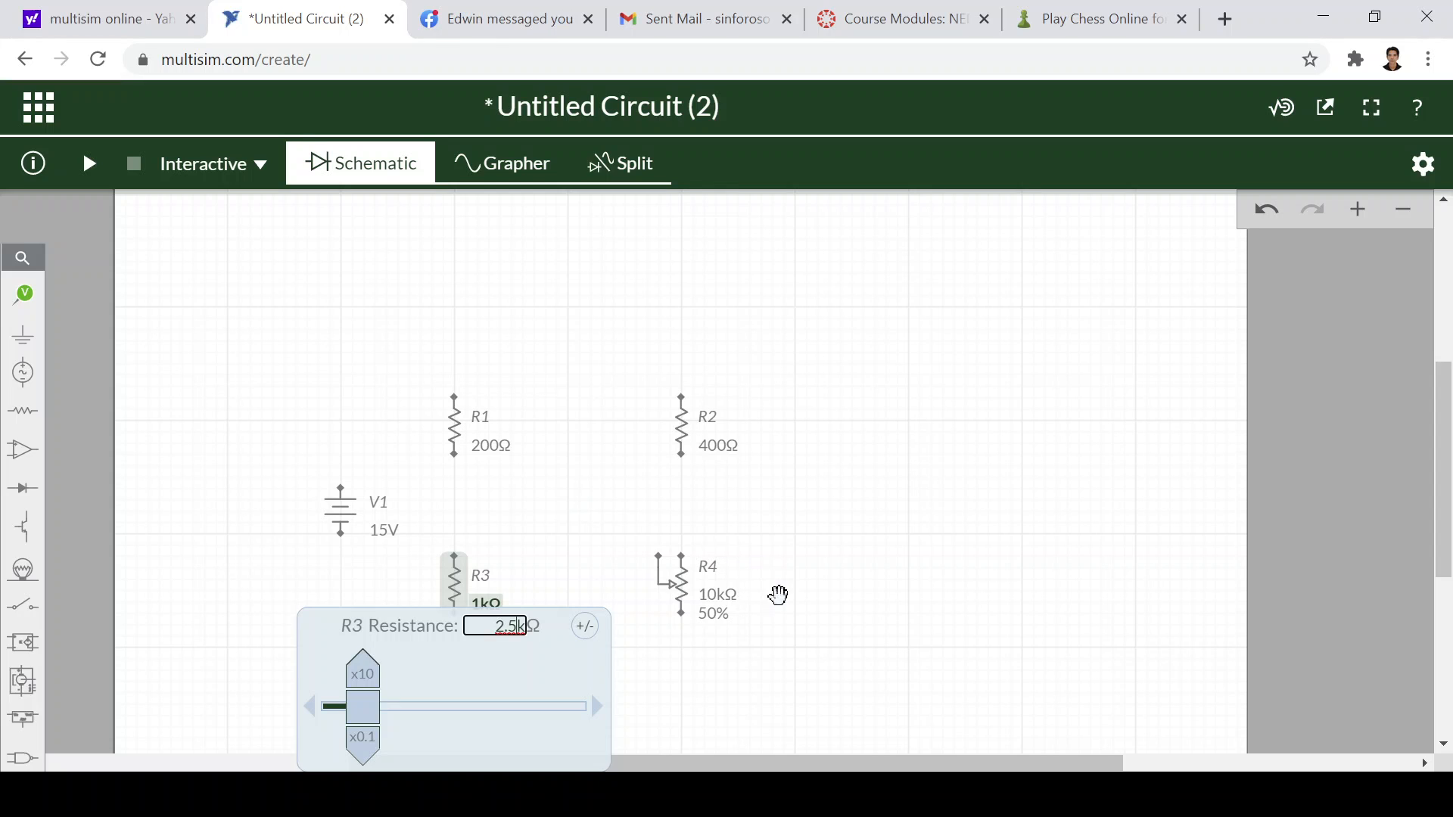
# Set the wiper position of potentiometer R4 to 100%.
pyautogui.click(719, 613)
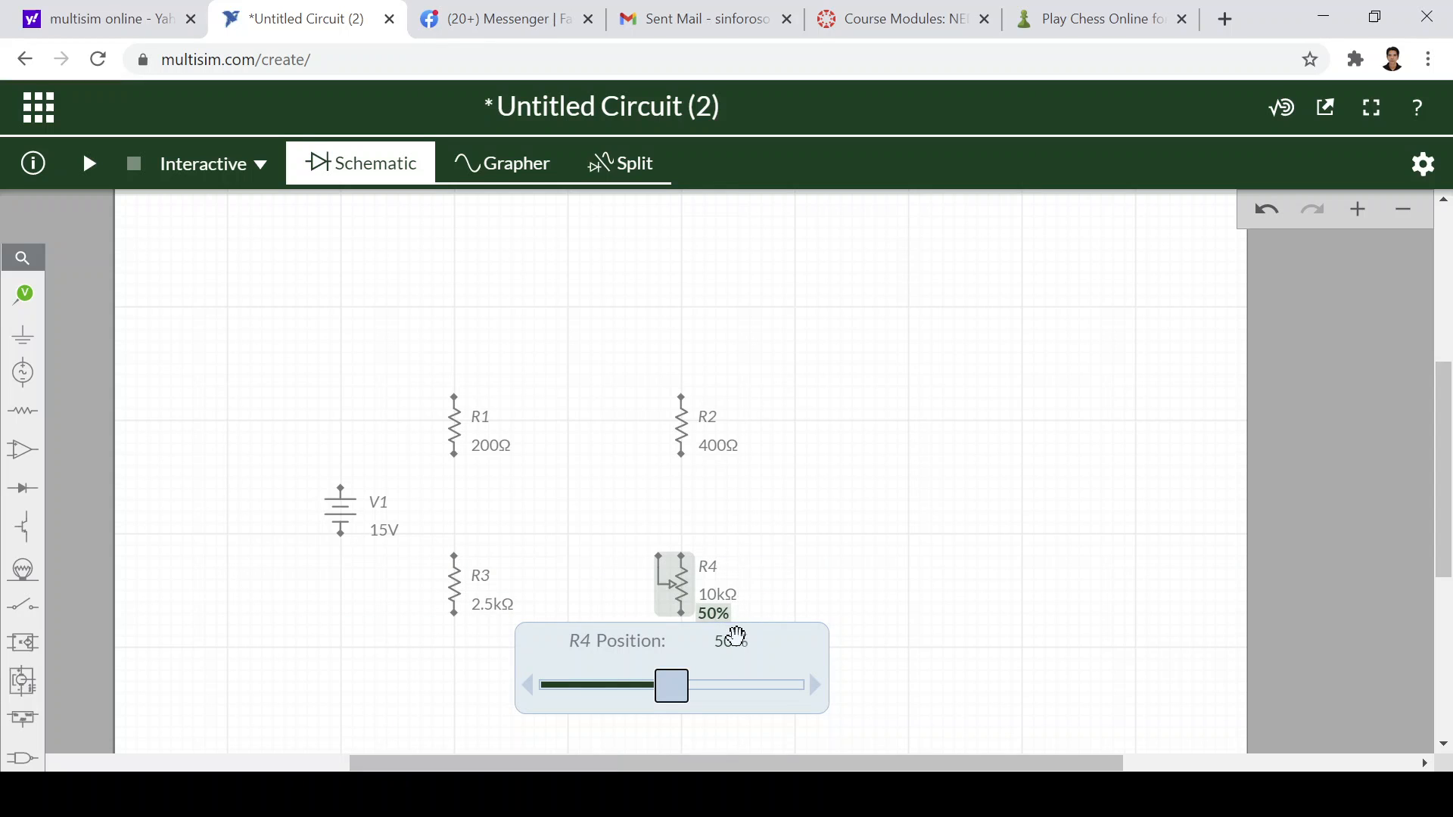
pyautogui.click(805, 690)
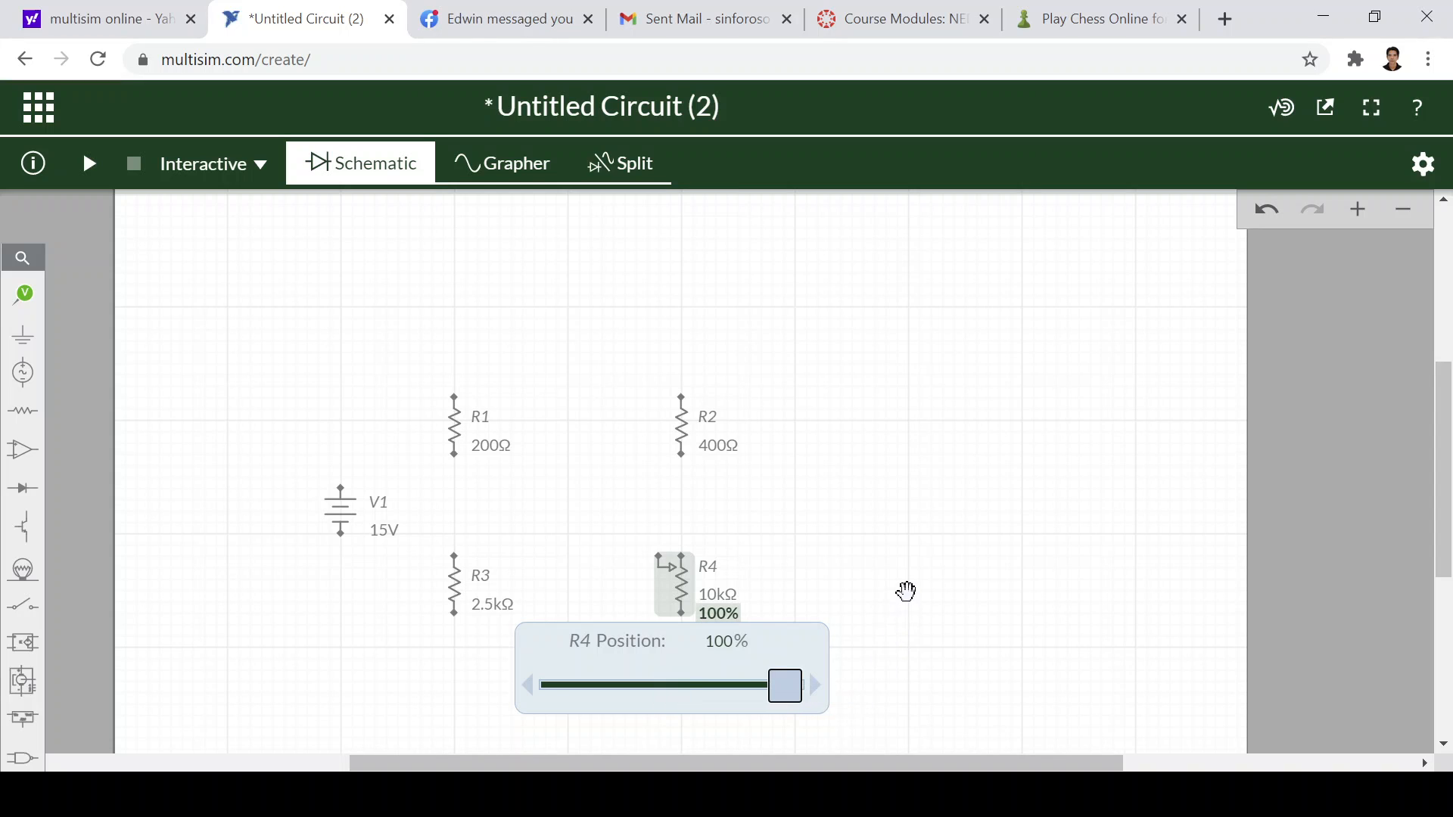
pyautogui.click(906, 585)
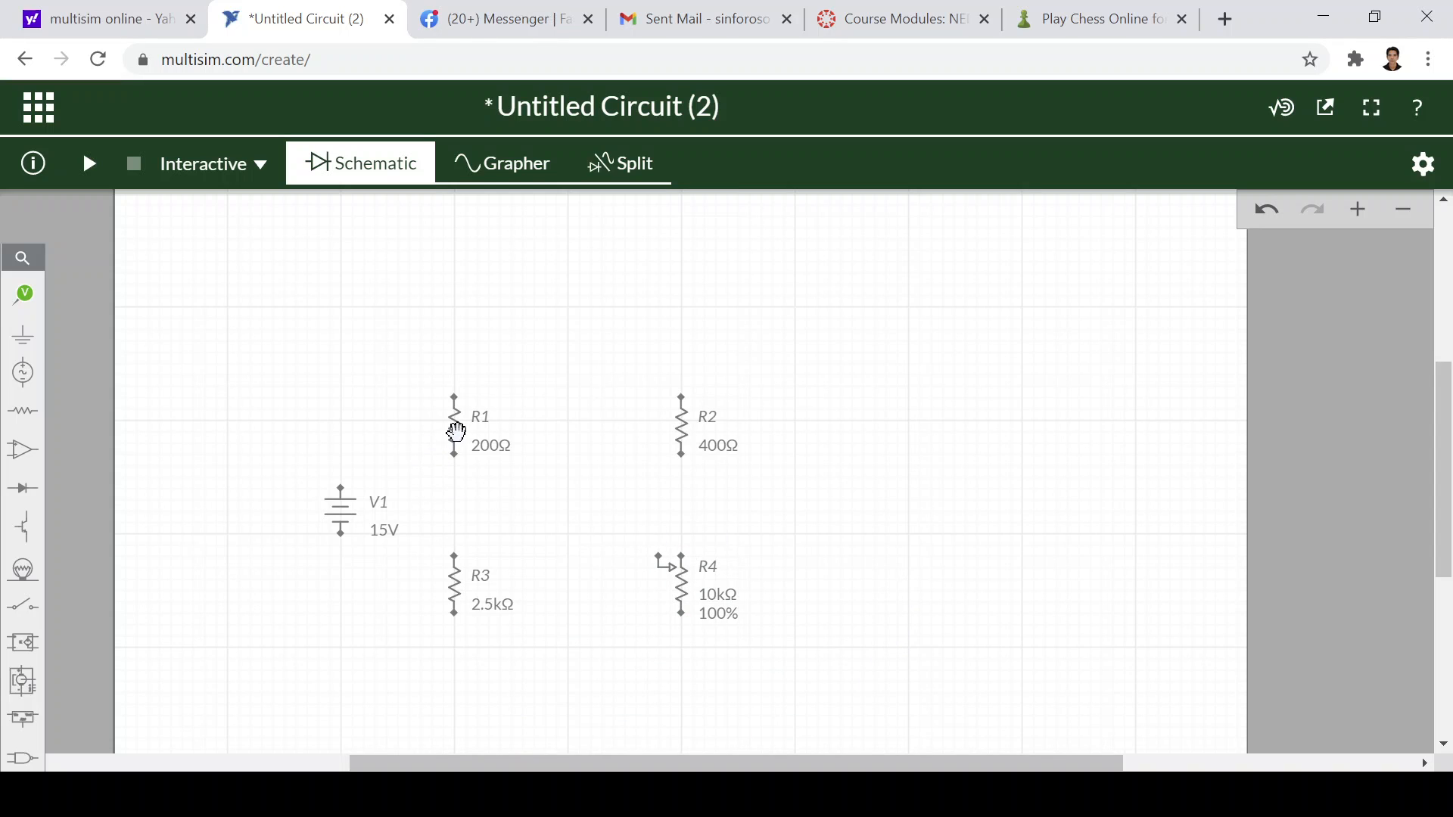
# Wire the upper terminal of voltage source V1 to the upper terminal of resistor R1.
pyautogui.click(344, 511)
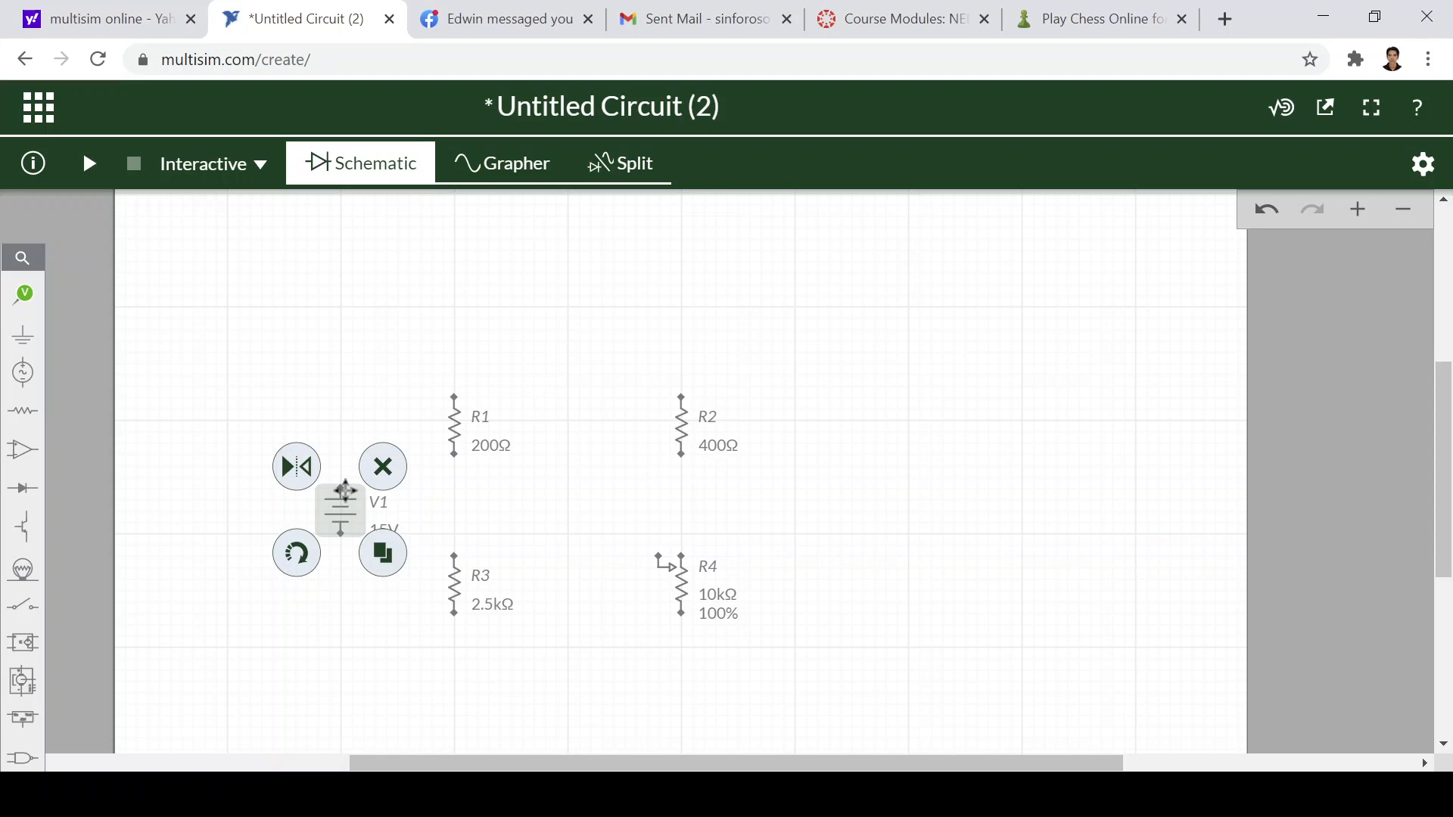
pyautogui.click(341, 488)
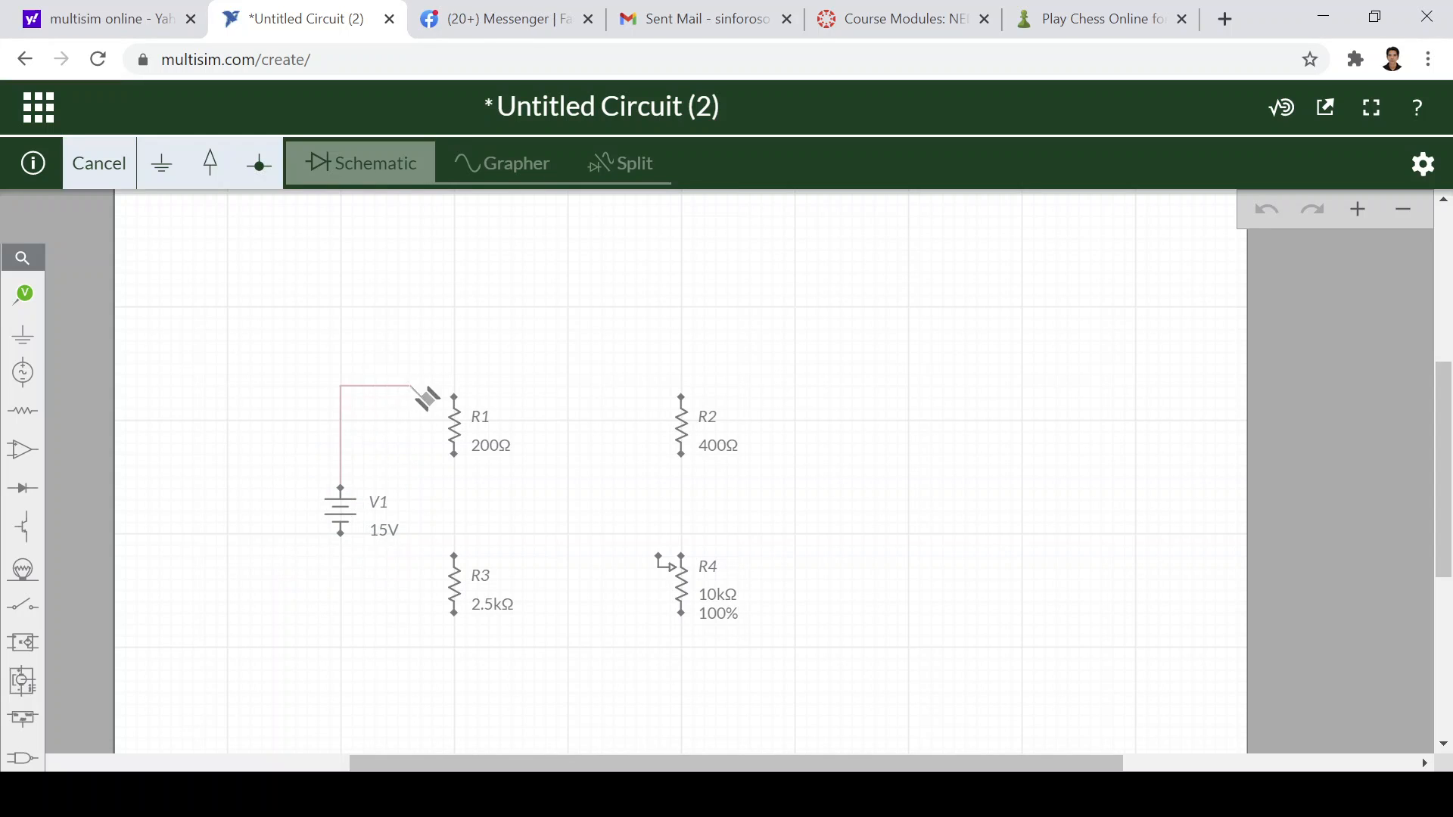
pyautogui.click(454, 397)
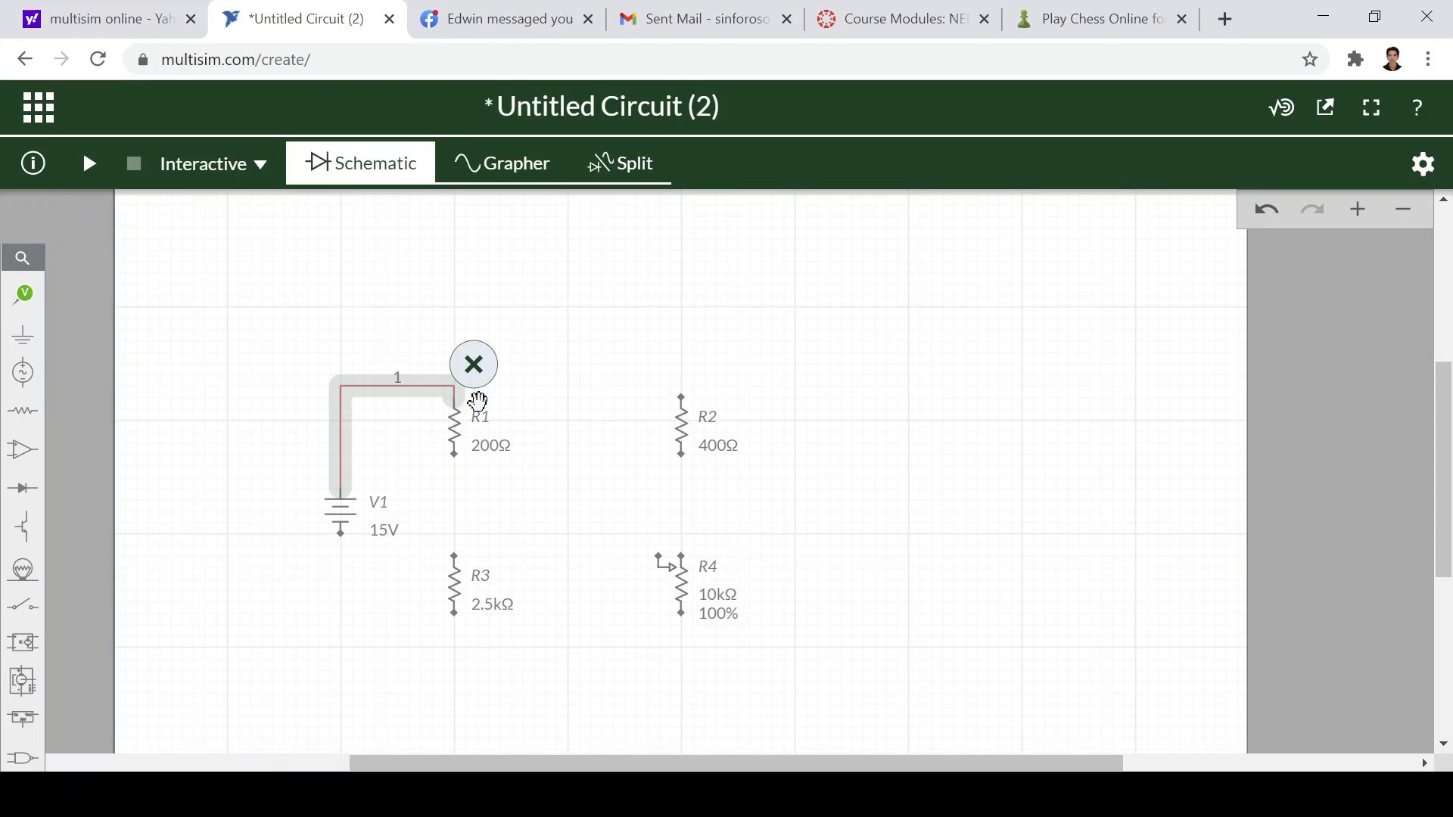
# Wire the upper terminal of resistor R2 to the junction above resistor R1.
pyautogui.click(681, 423)
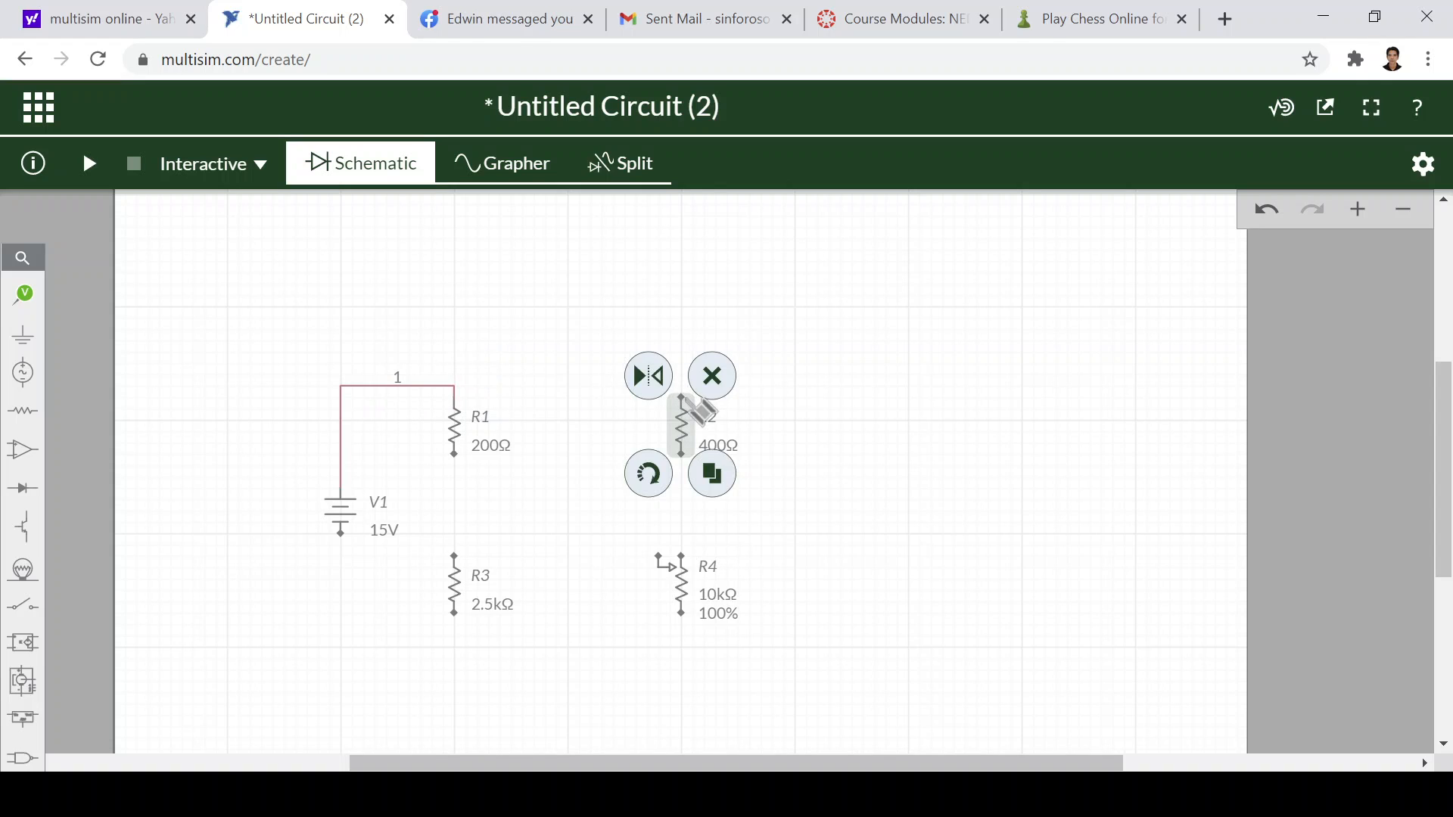
pyautogui.click(681, 396)
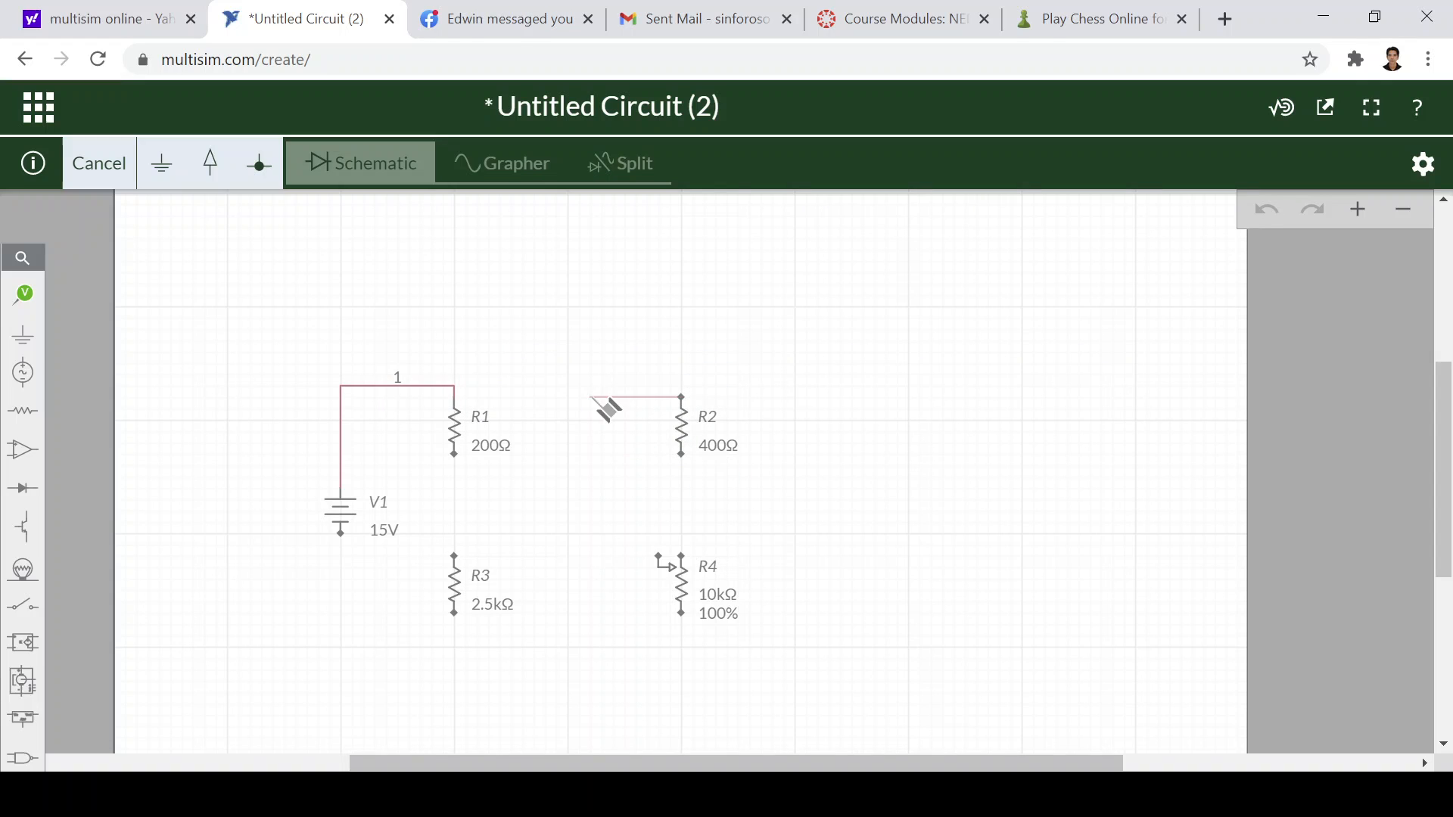
pyautogui.click(455, 389)
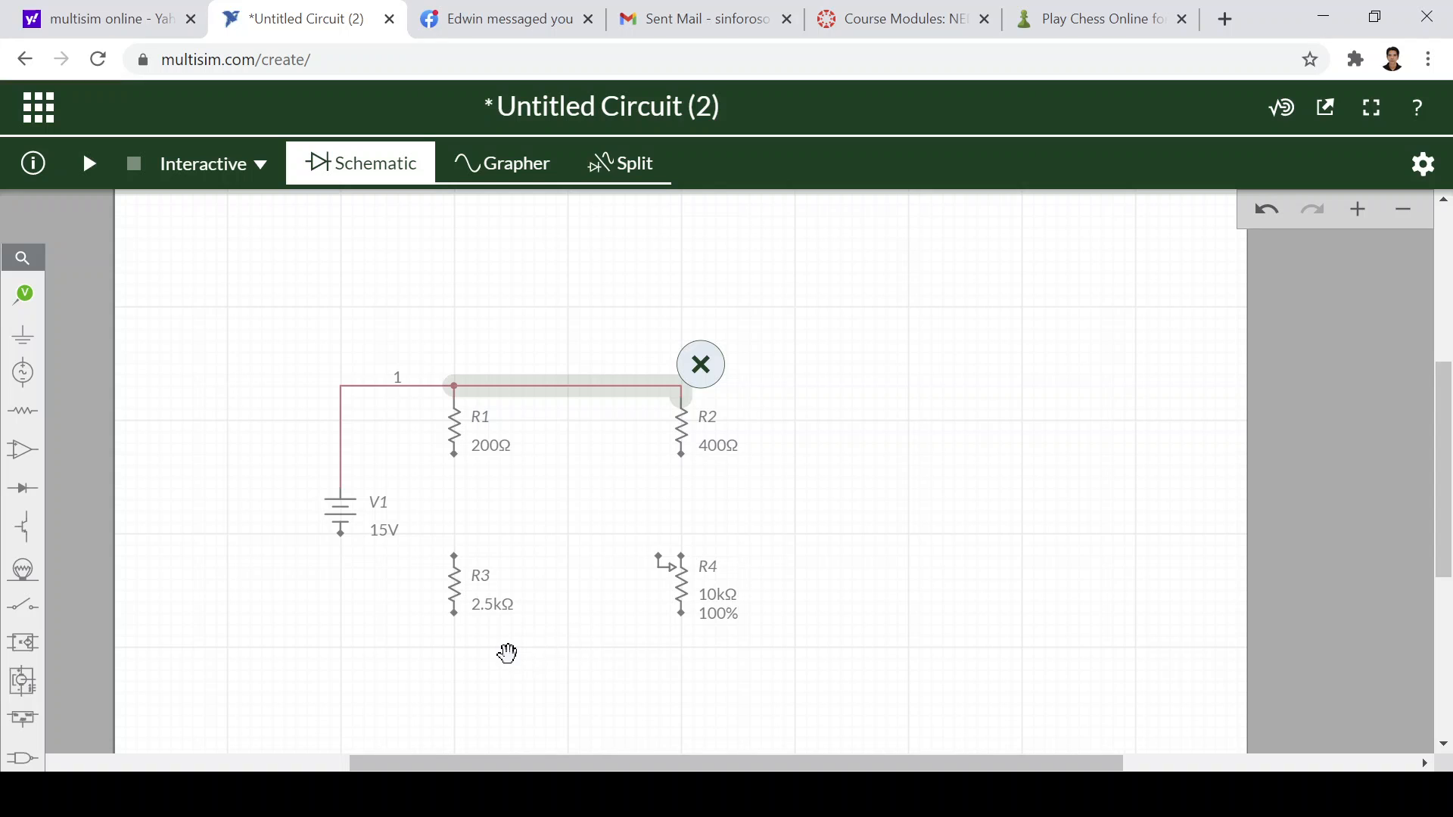
# Wire R1's lower terminal to R3's upper terminal, and R2's lower terminal to the upper terminal of potentiometer R4.
pyautogui.click(455, 450)
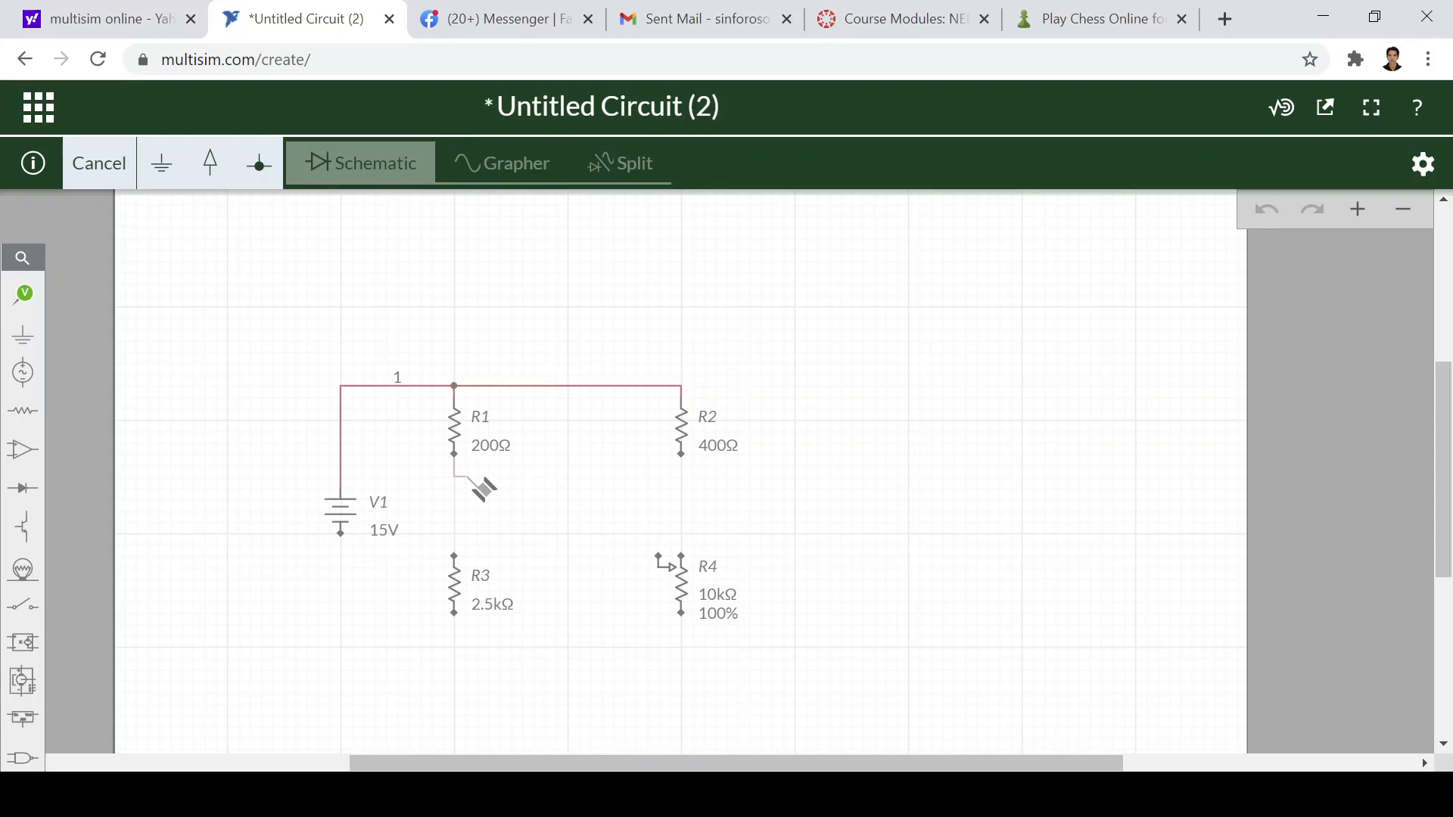
pyautogui.click(454, 558)
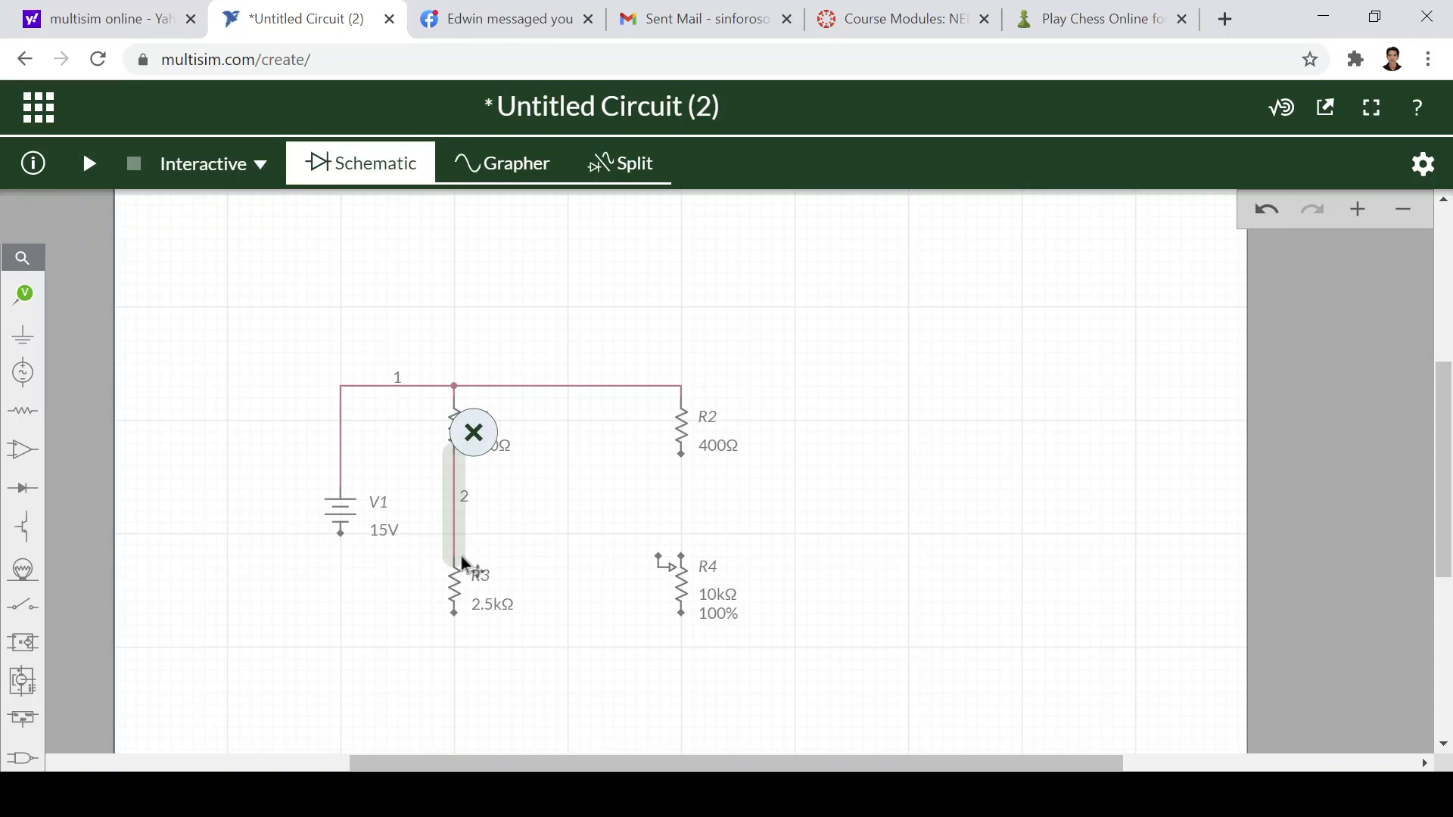
pyautogui.click(682, 455)
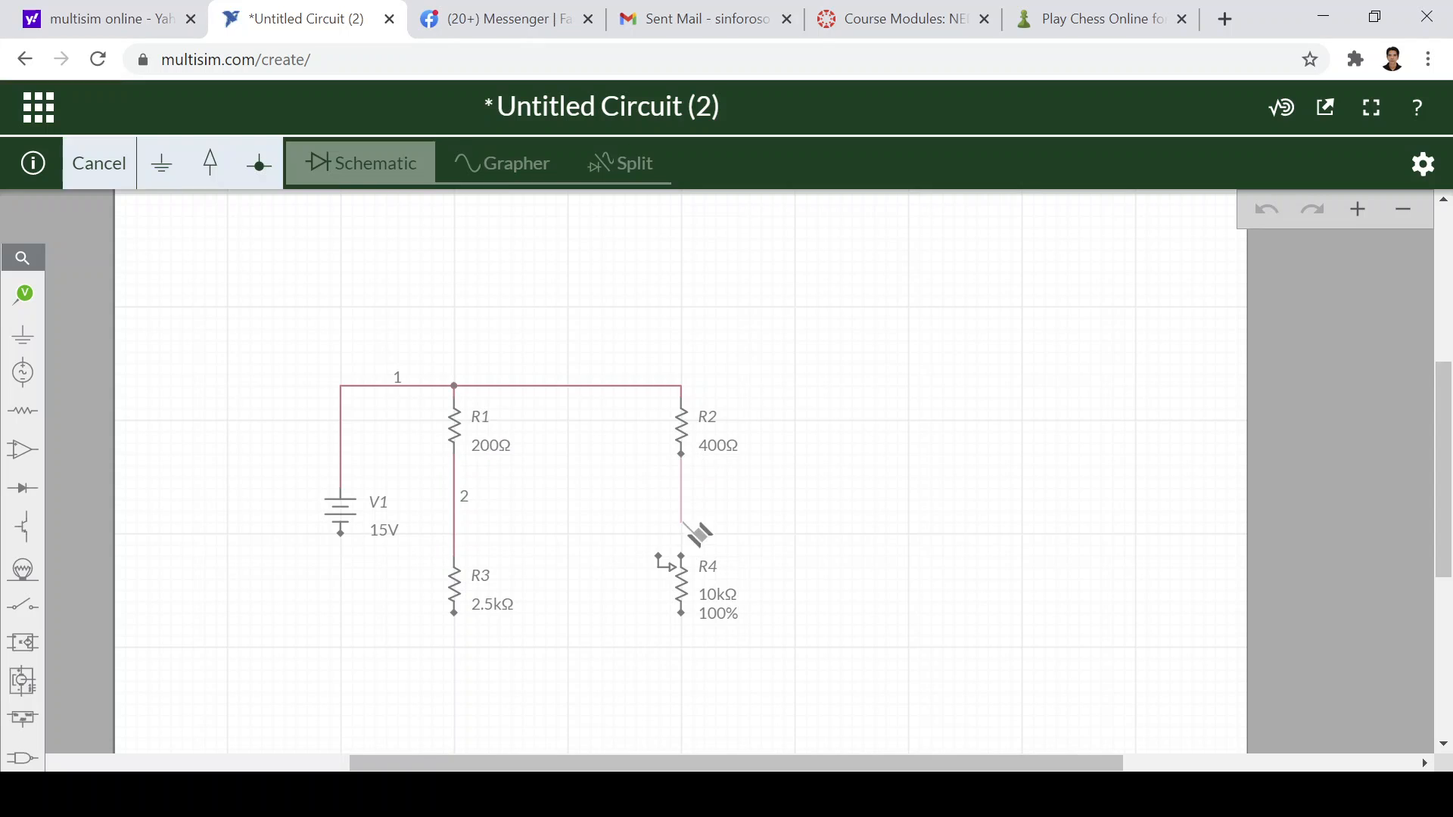
pyautogui.click(682, 560)
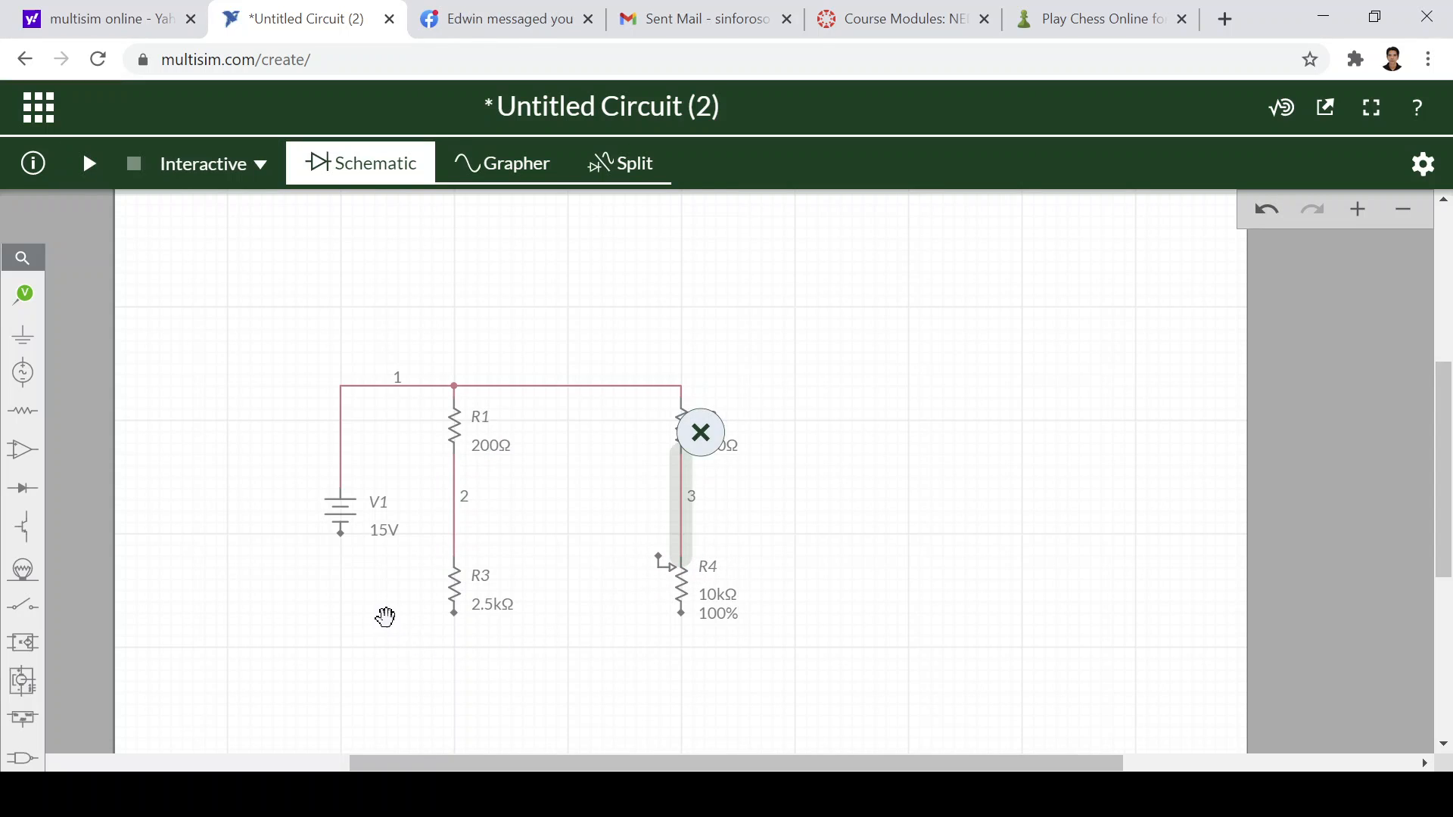
# Wire R4's lower terminal to R3's lower terminal, and connect the lower terminal of voltage source V1 to that wire.
pyautogui.click(683, 614)
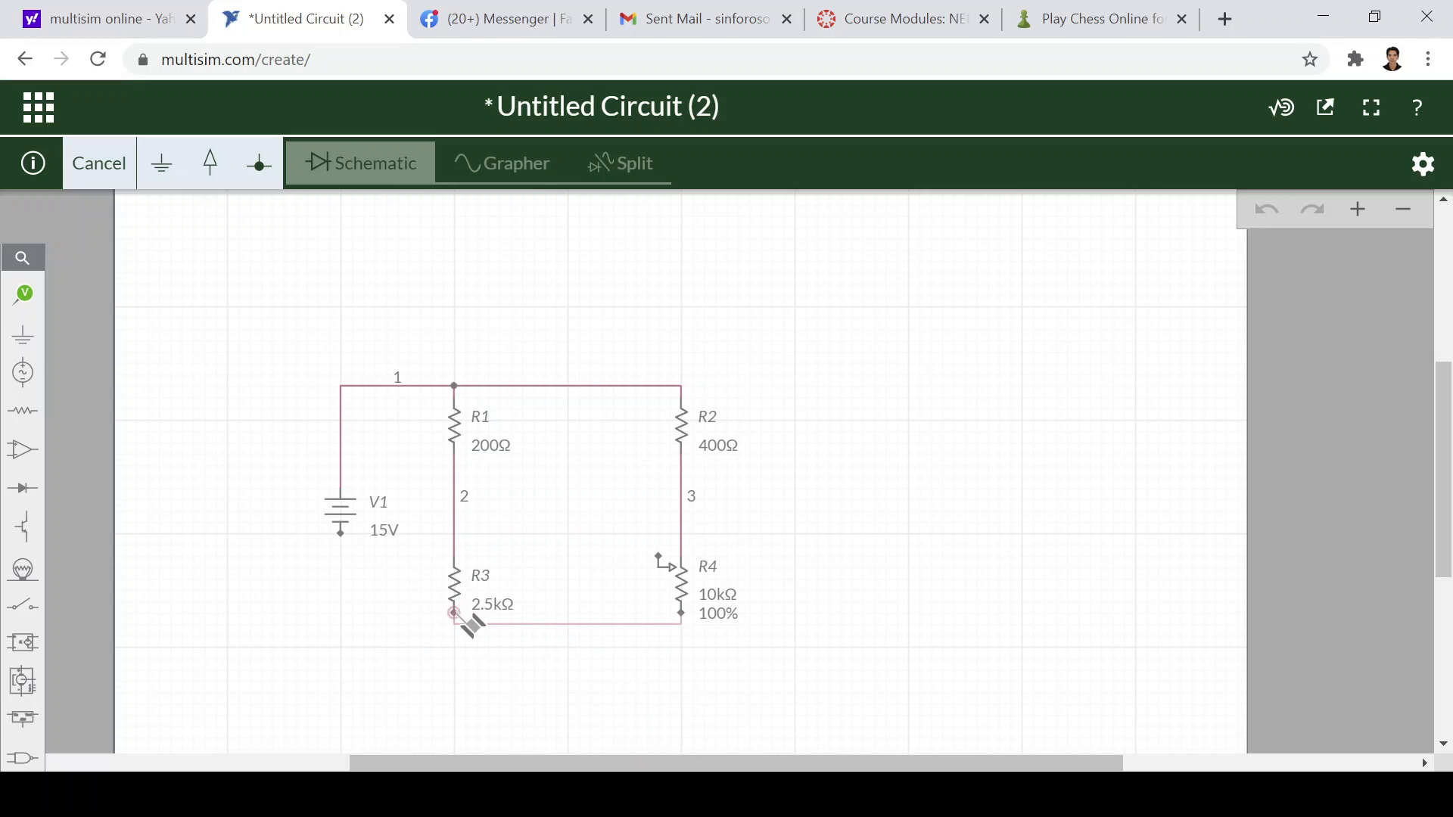
pyautogui.click(454, 614)
pyautogui.click(340, 533)
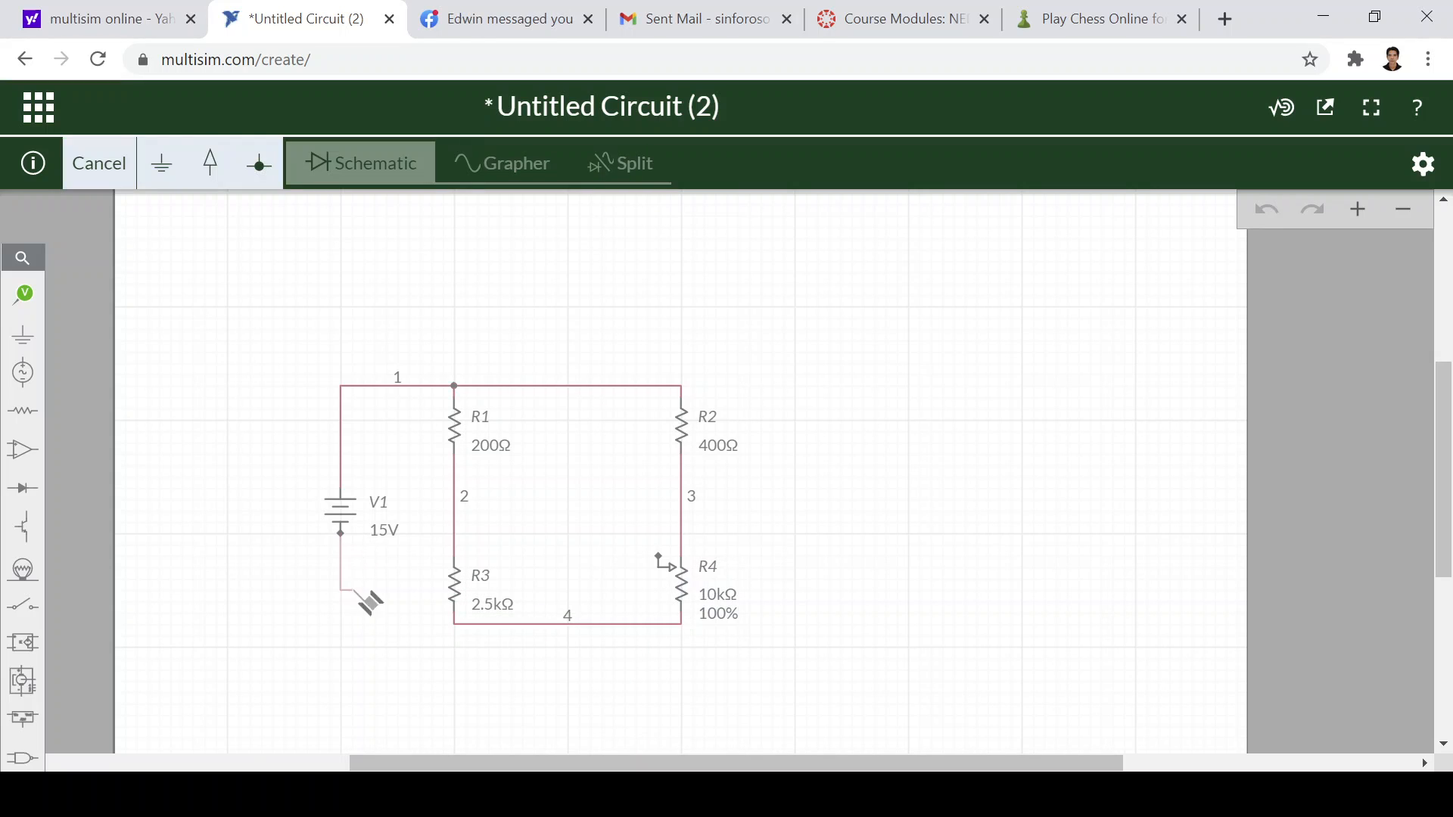
pyautogui.click(454, 625)
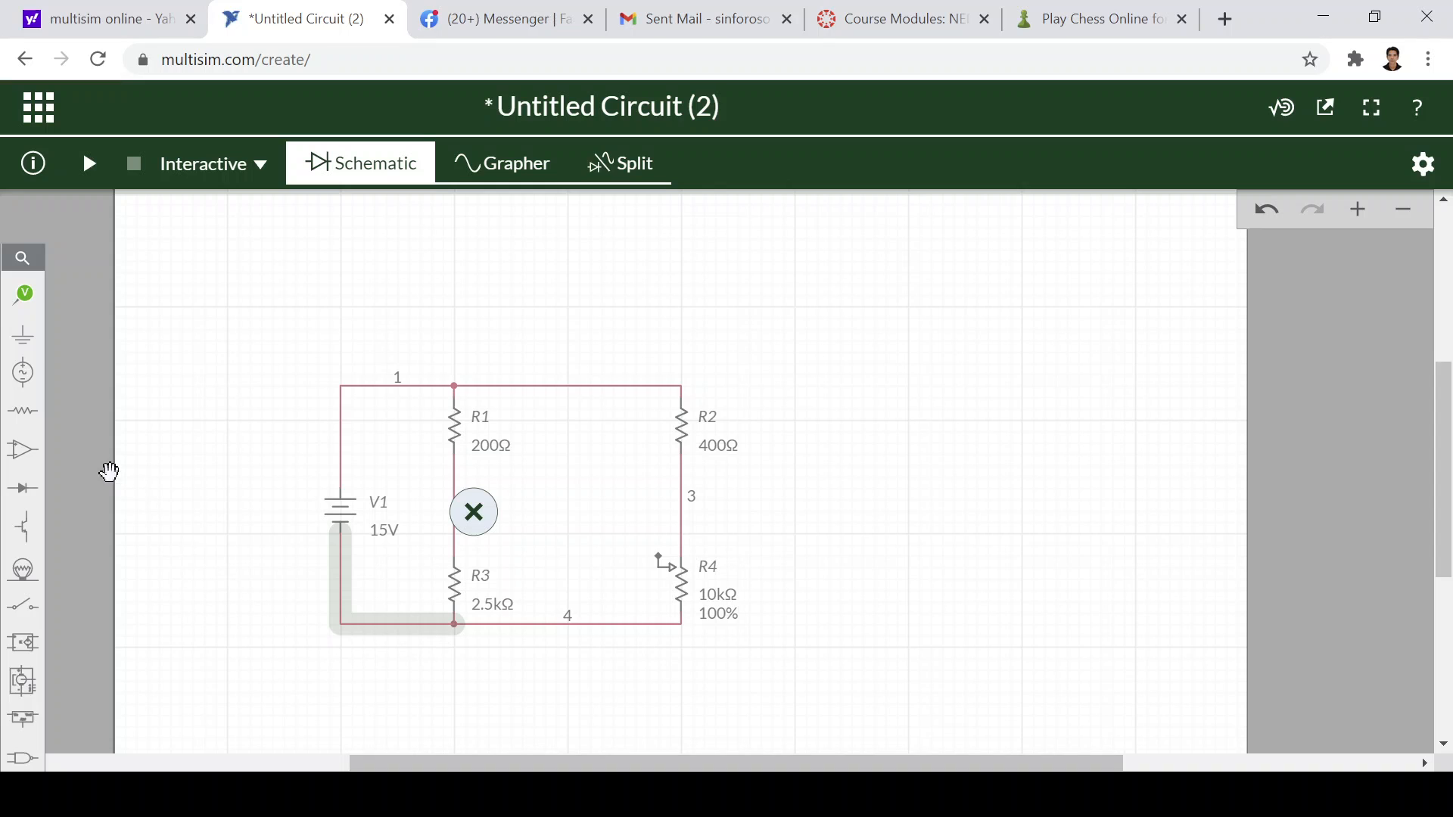
# Place a Ground connector on the circuit's lower corner directly below voltage source V1.
pyautogui.click(23, 334)
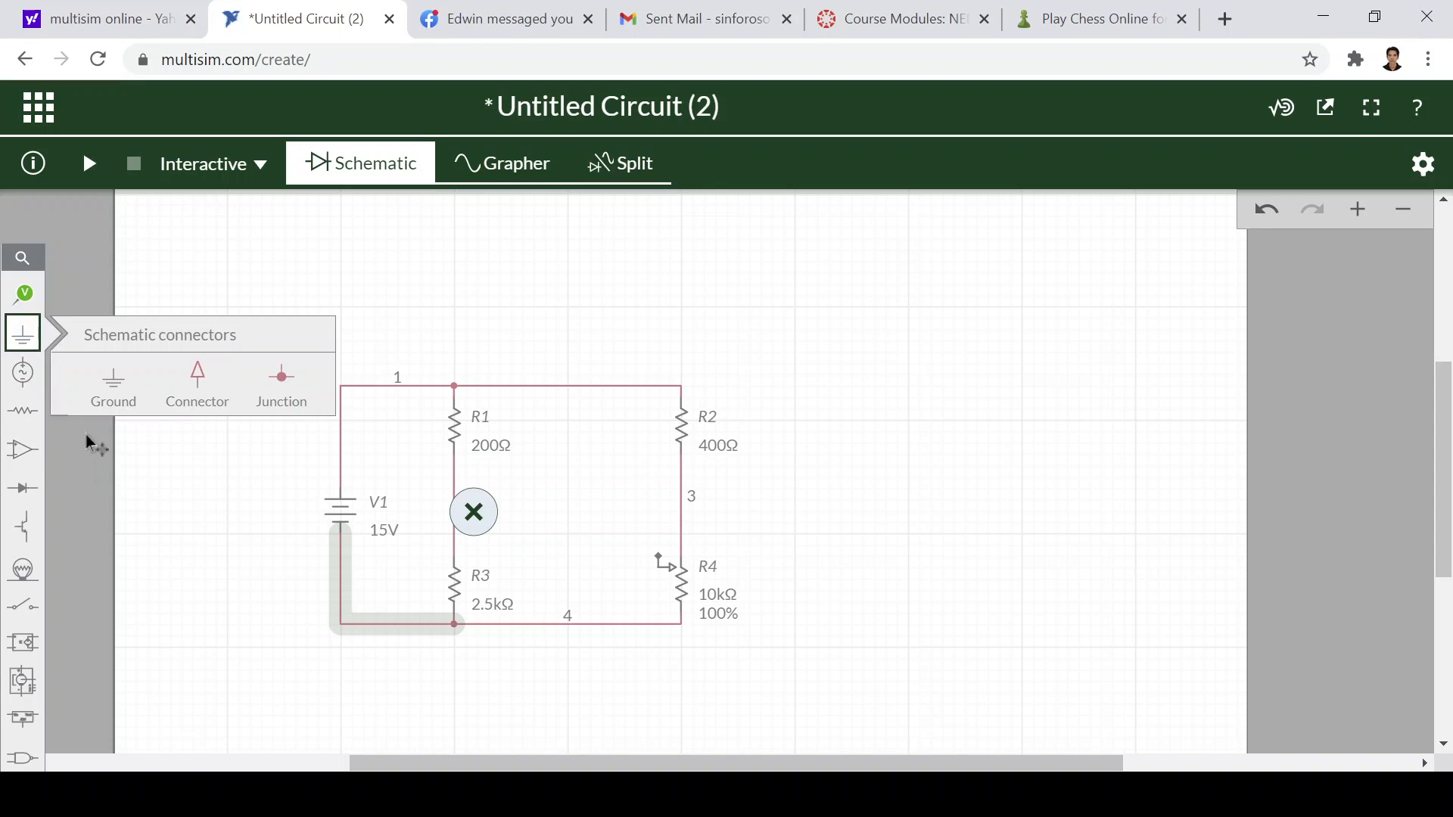
pyautogui.click(114, 386)
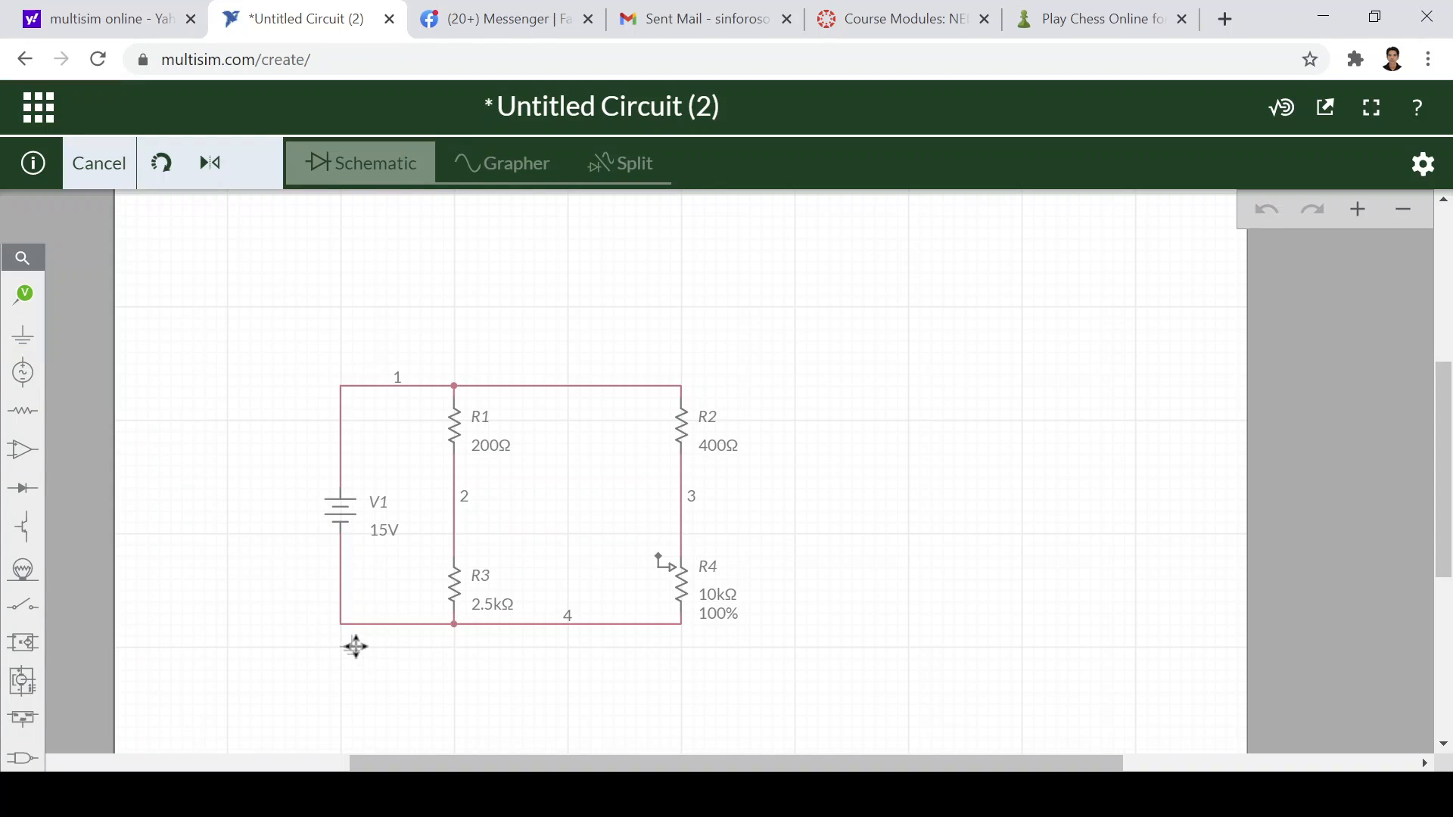
pyautogui.click(361, 643)
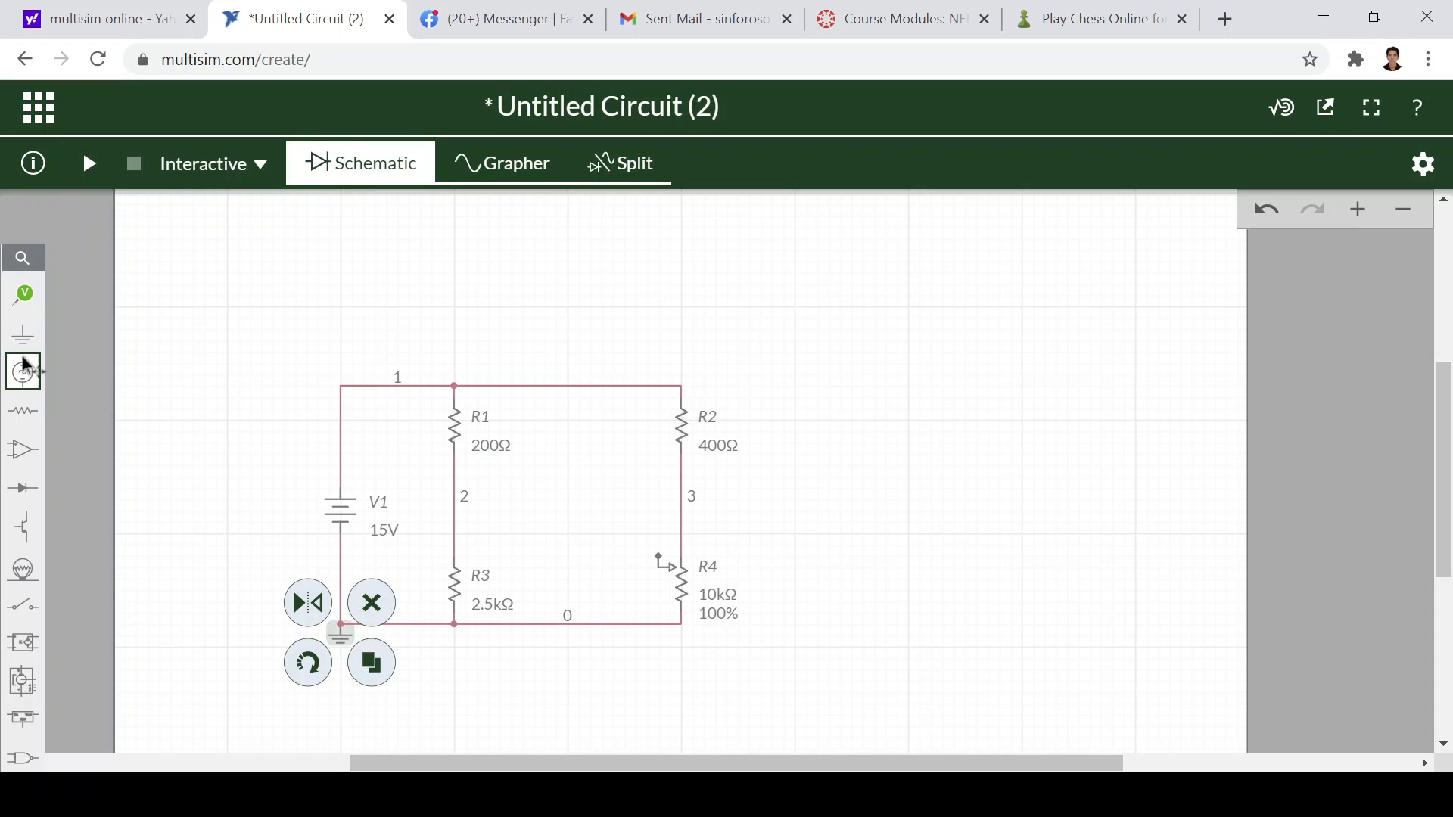
# Place a Voltage probe on the wire between R1 and R3, with its negative reference on the wire between R2 and R4.
pyautogui.click(23, 295)
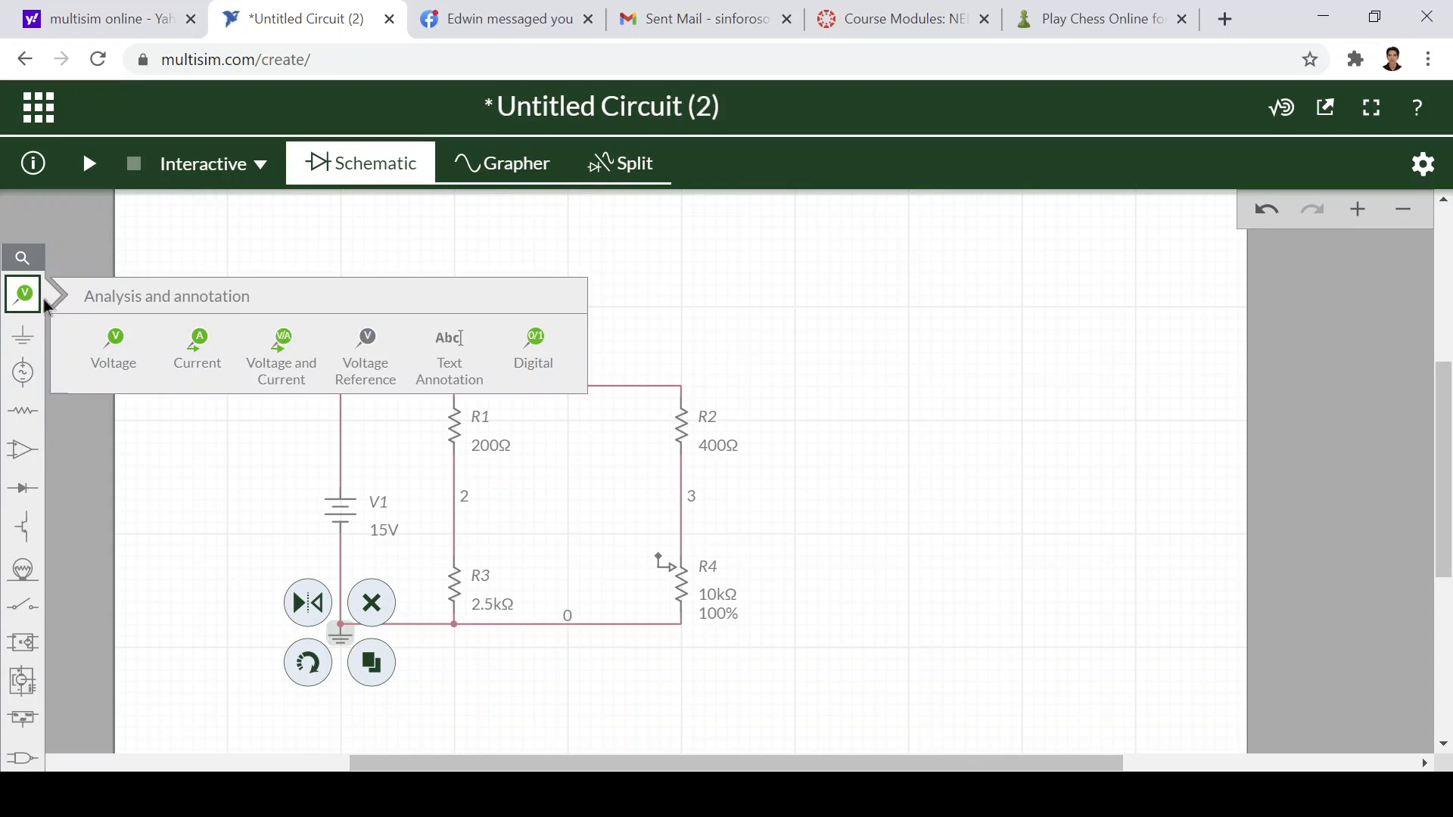
pyautogui.click(117, 349)
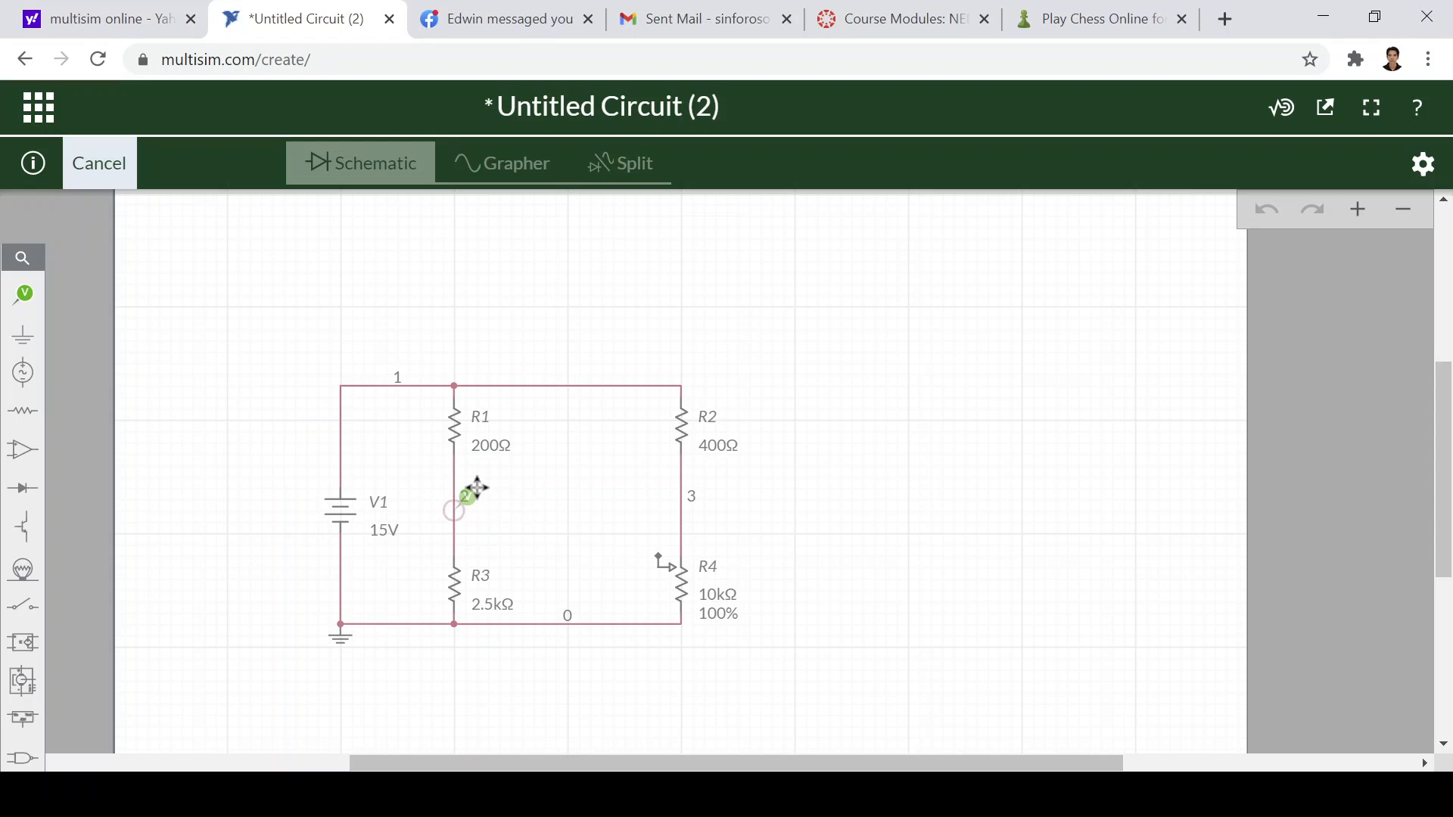
pyautogui.click(475, 488)
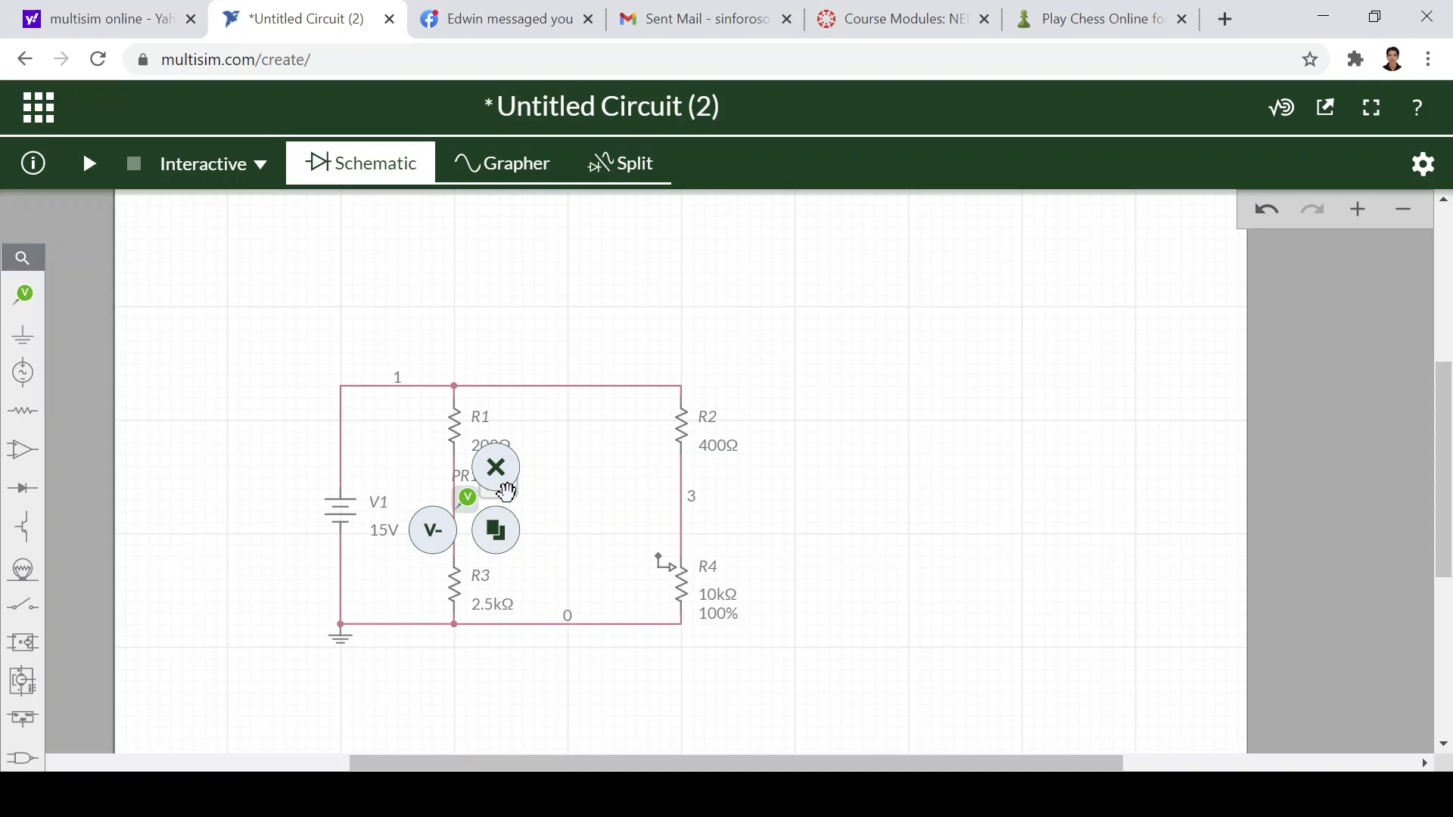
pyautogui.click(430, 536)
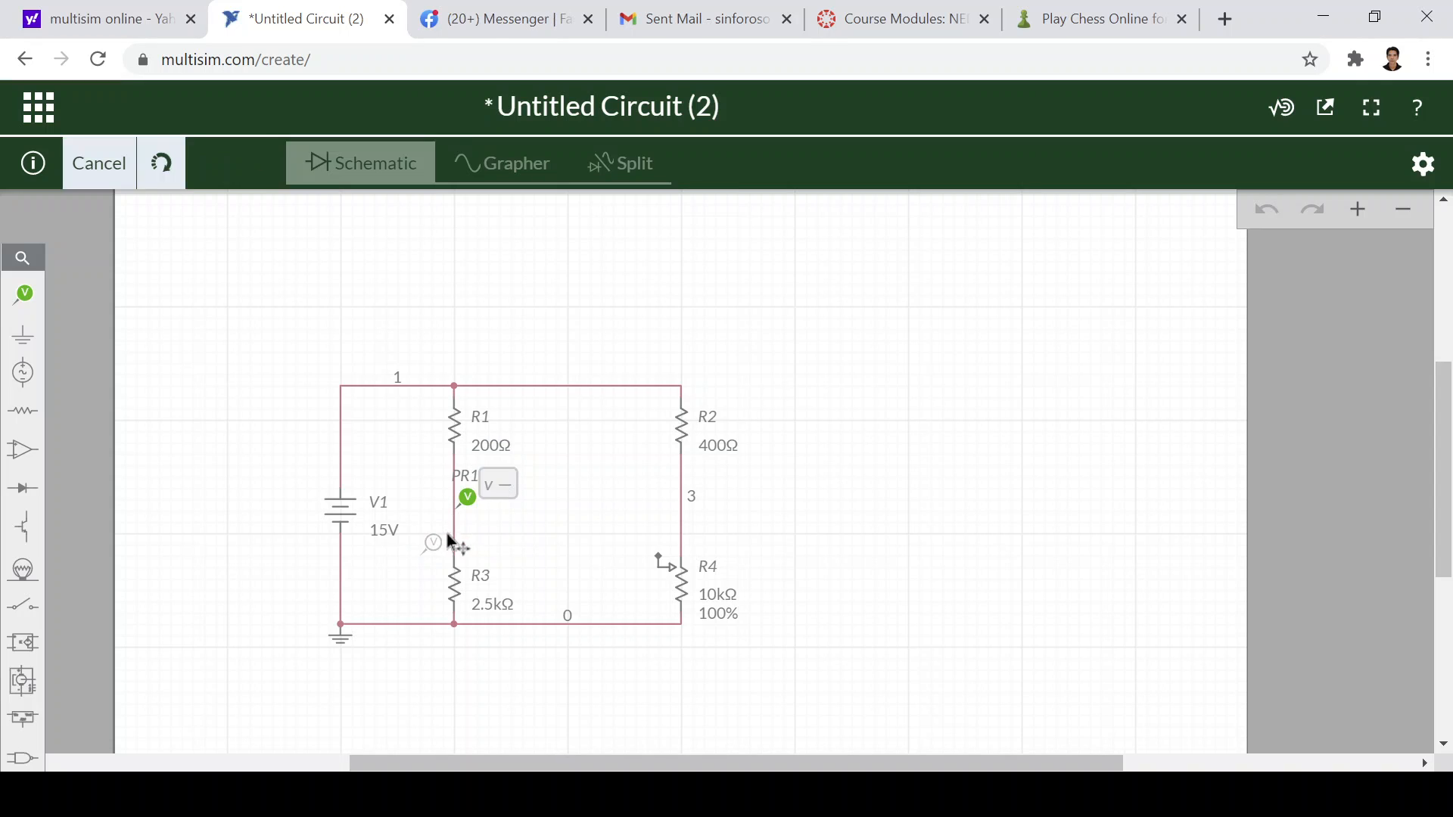
pyautogui.click(701, 492)
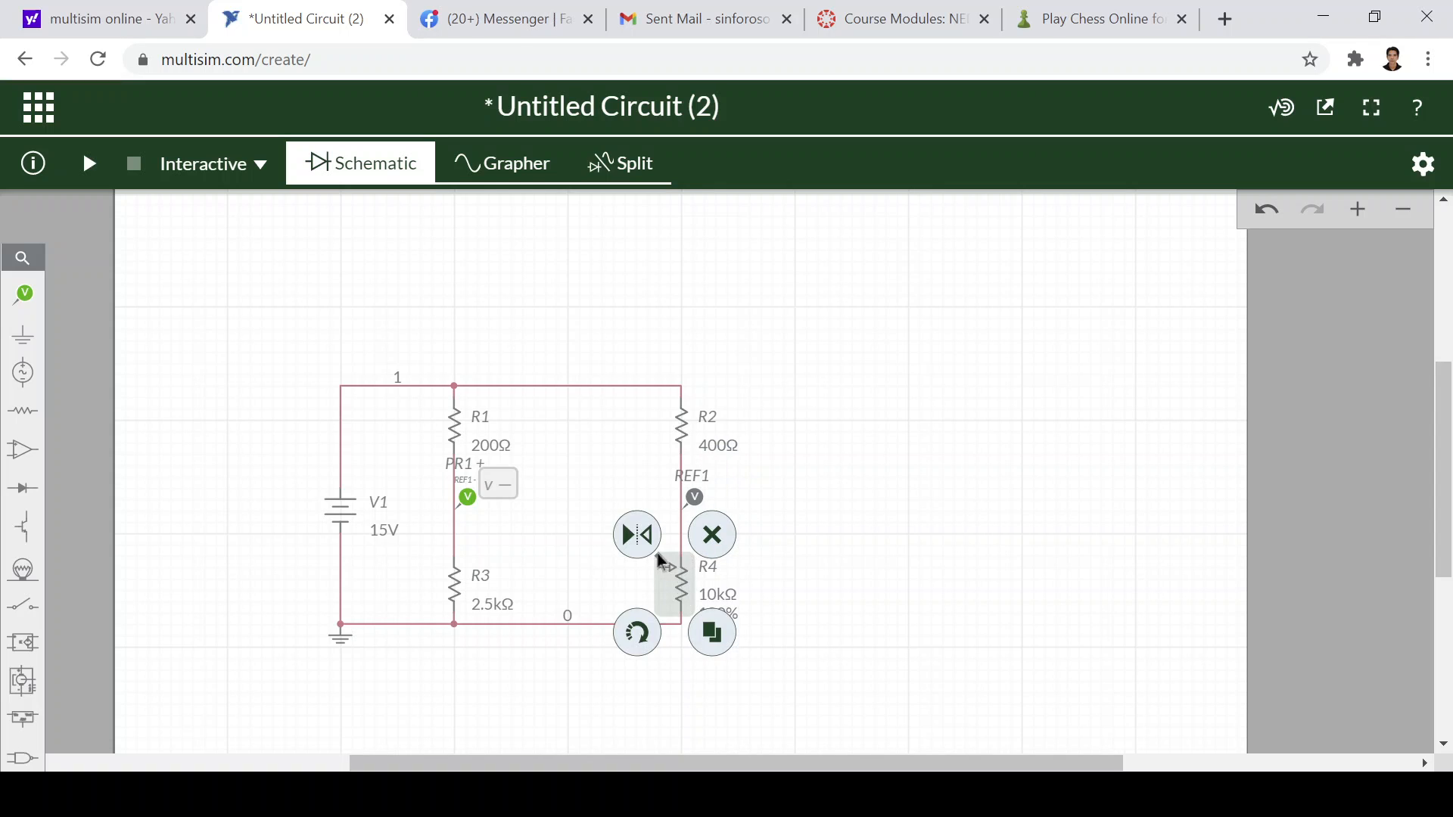
# Wire the wiper terminal of potentiometer R4 to the wire between R2 and R4.
pyautogui.click(658, 558)
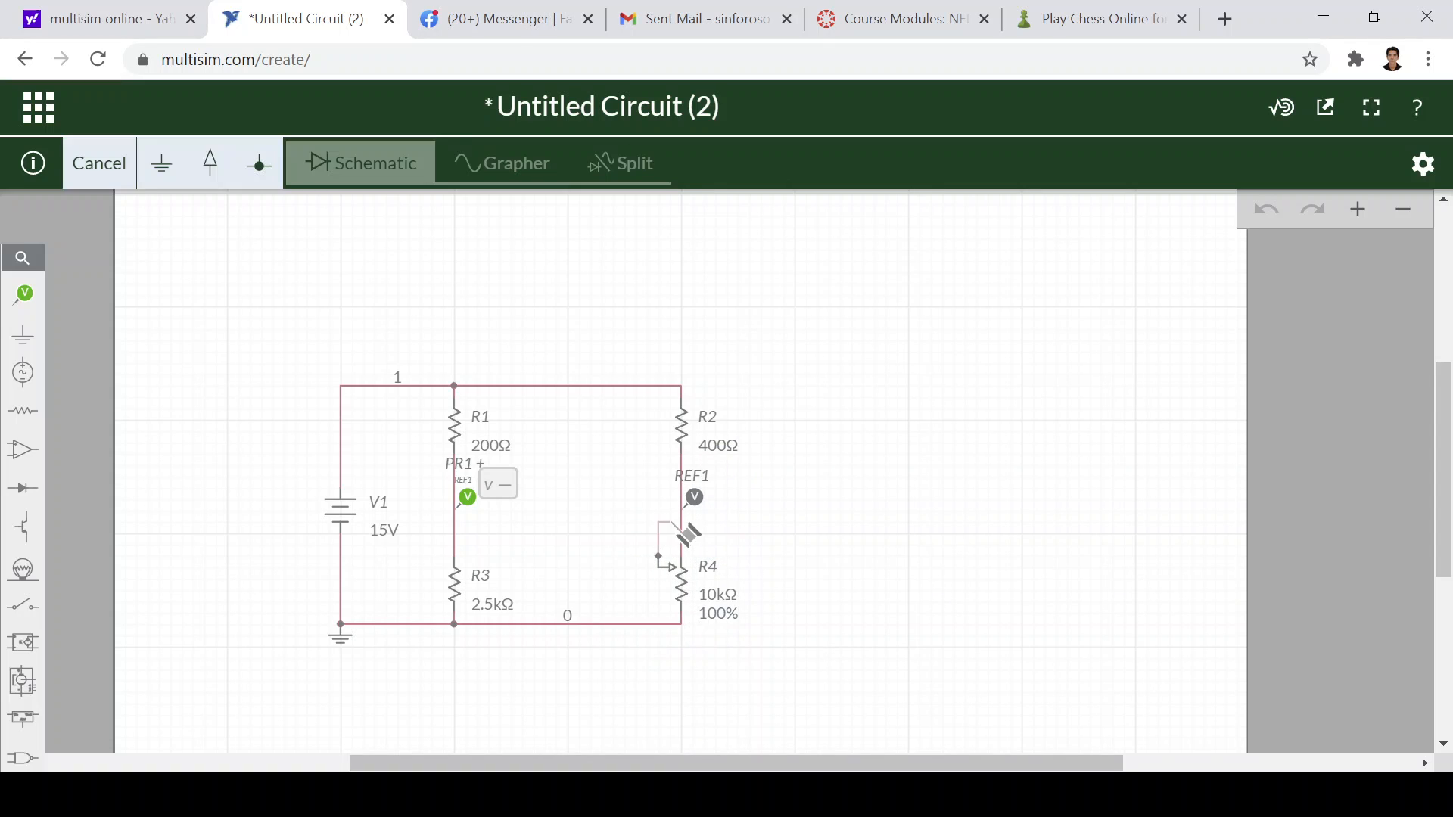
pyautogui.click(680, 522)
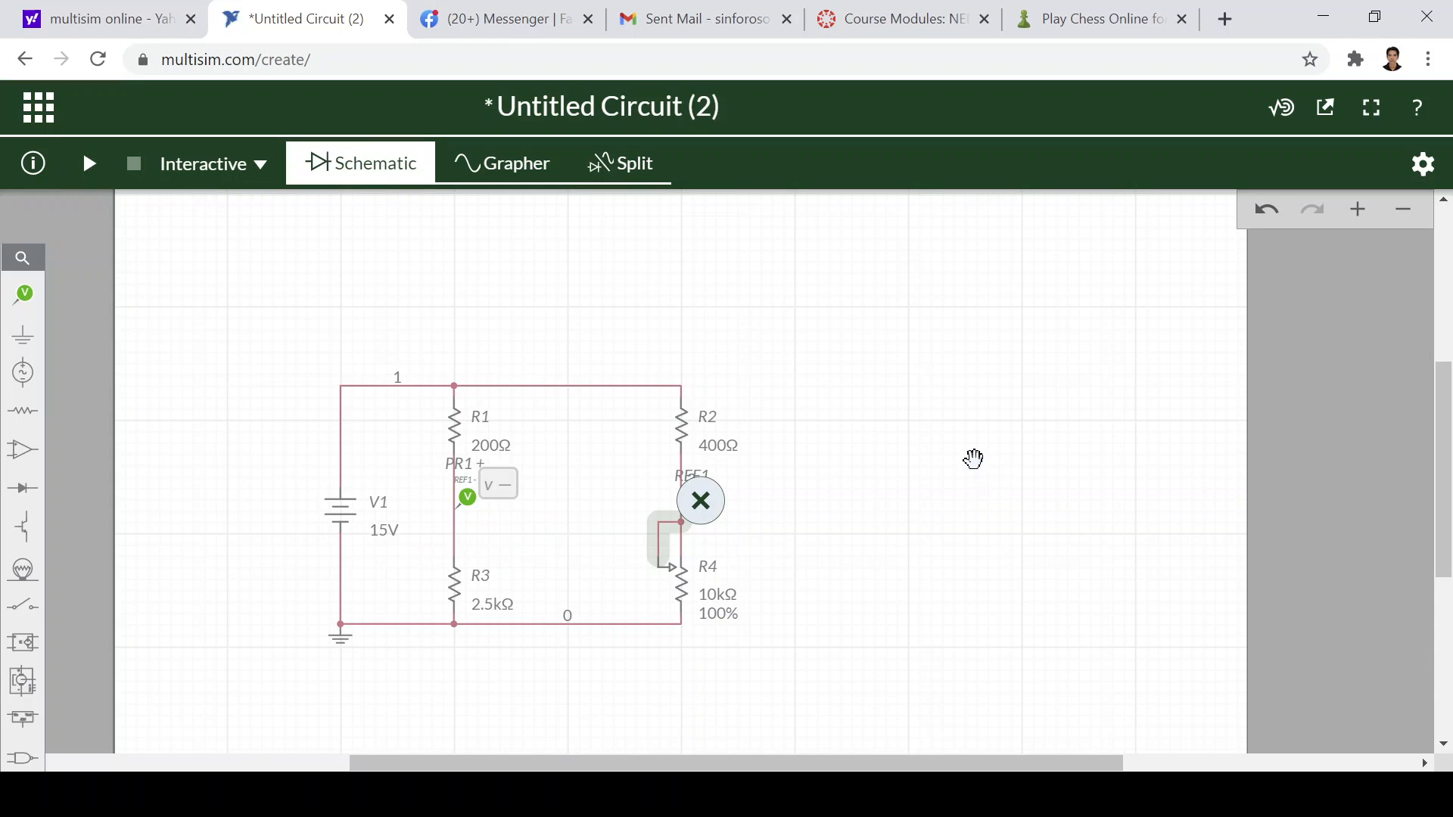
pyautogui.click(967, 456)
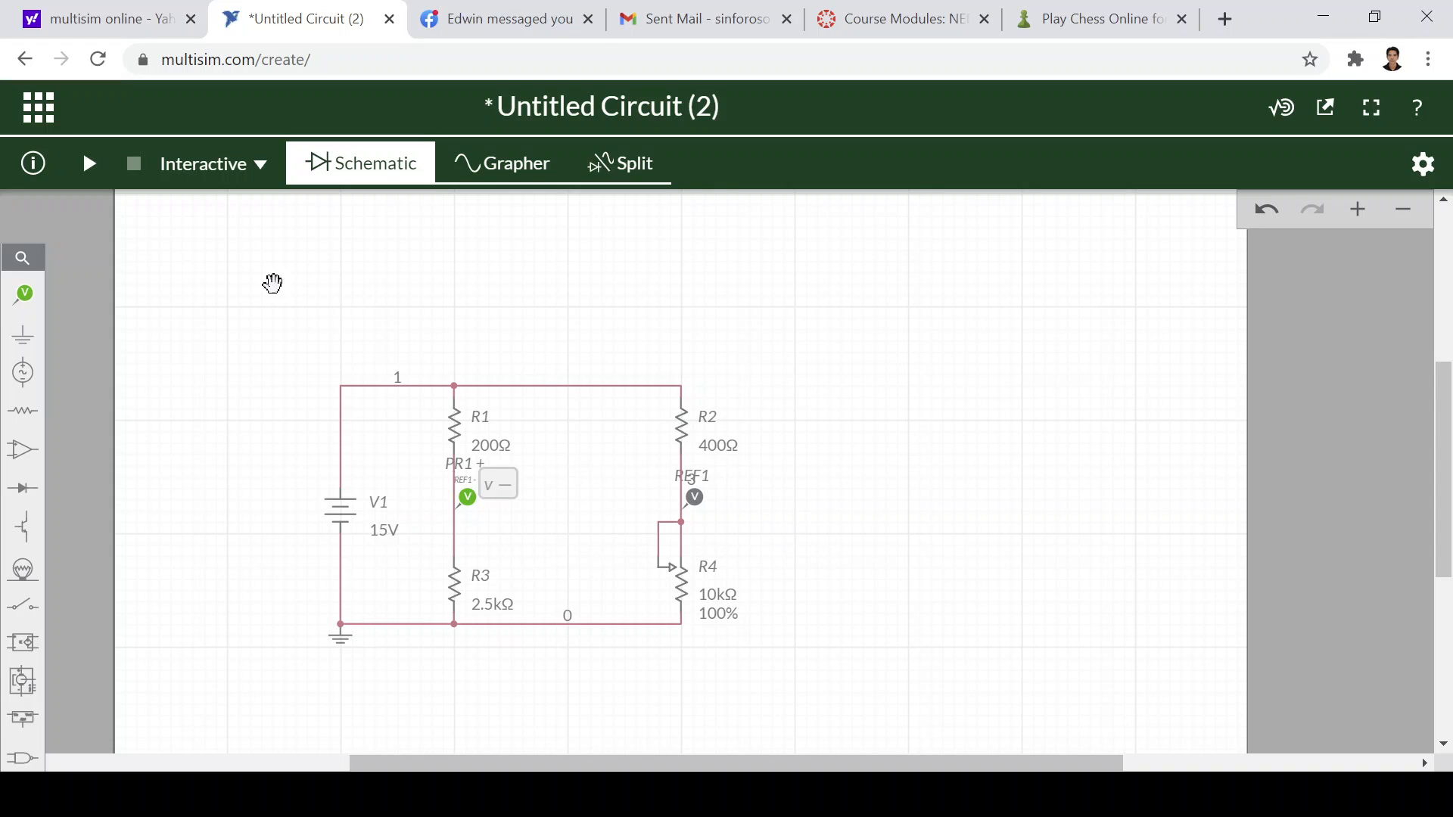
# Run the interactive simulation and move R4's wiper position to 46.5%, and from there to 58.5%.
pyautogui.click(89, 164)
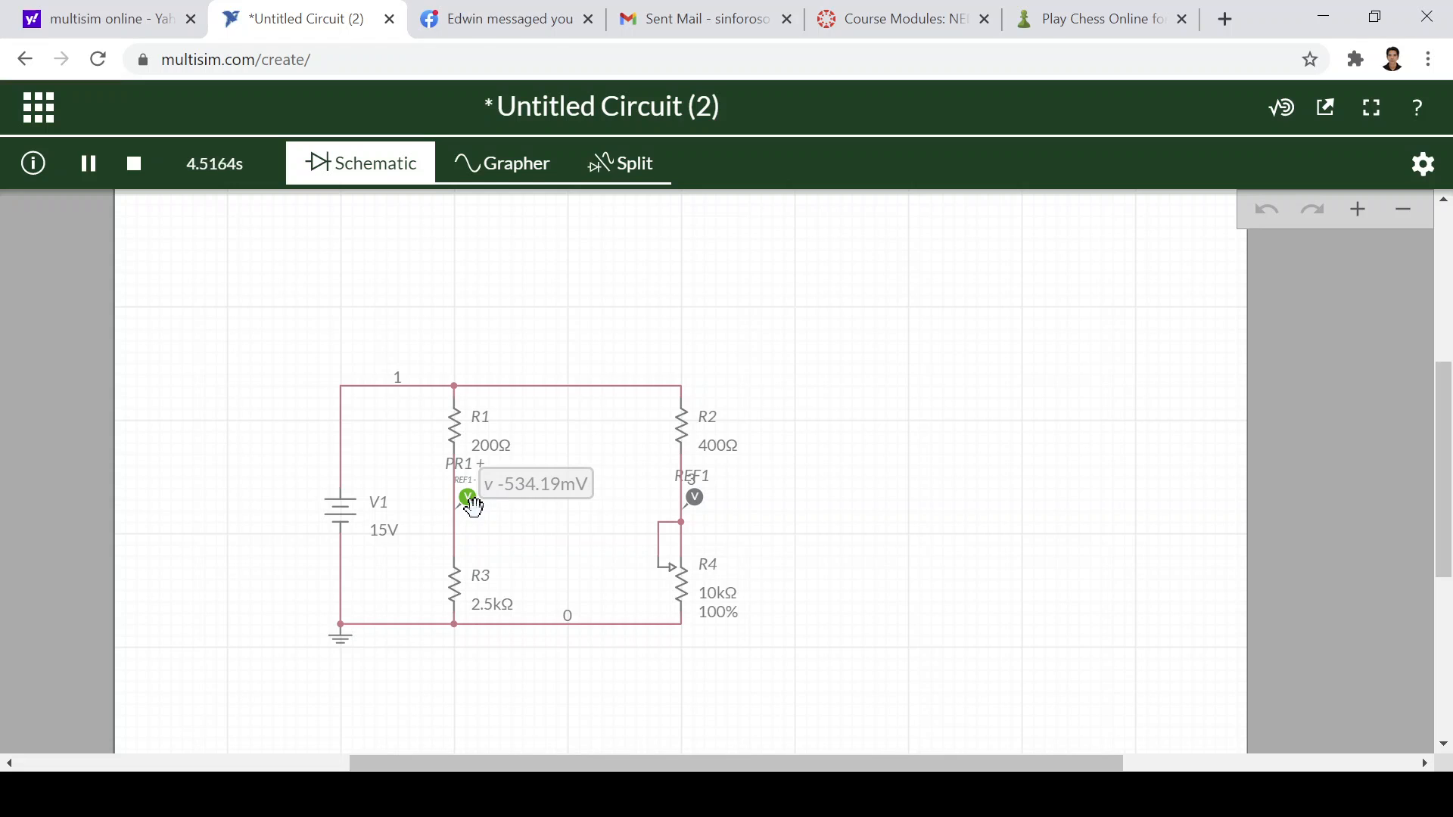
pyautogui.click(720, 608)
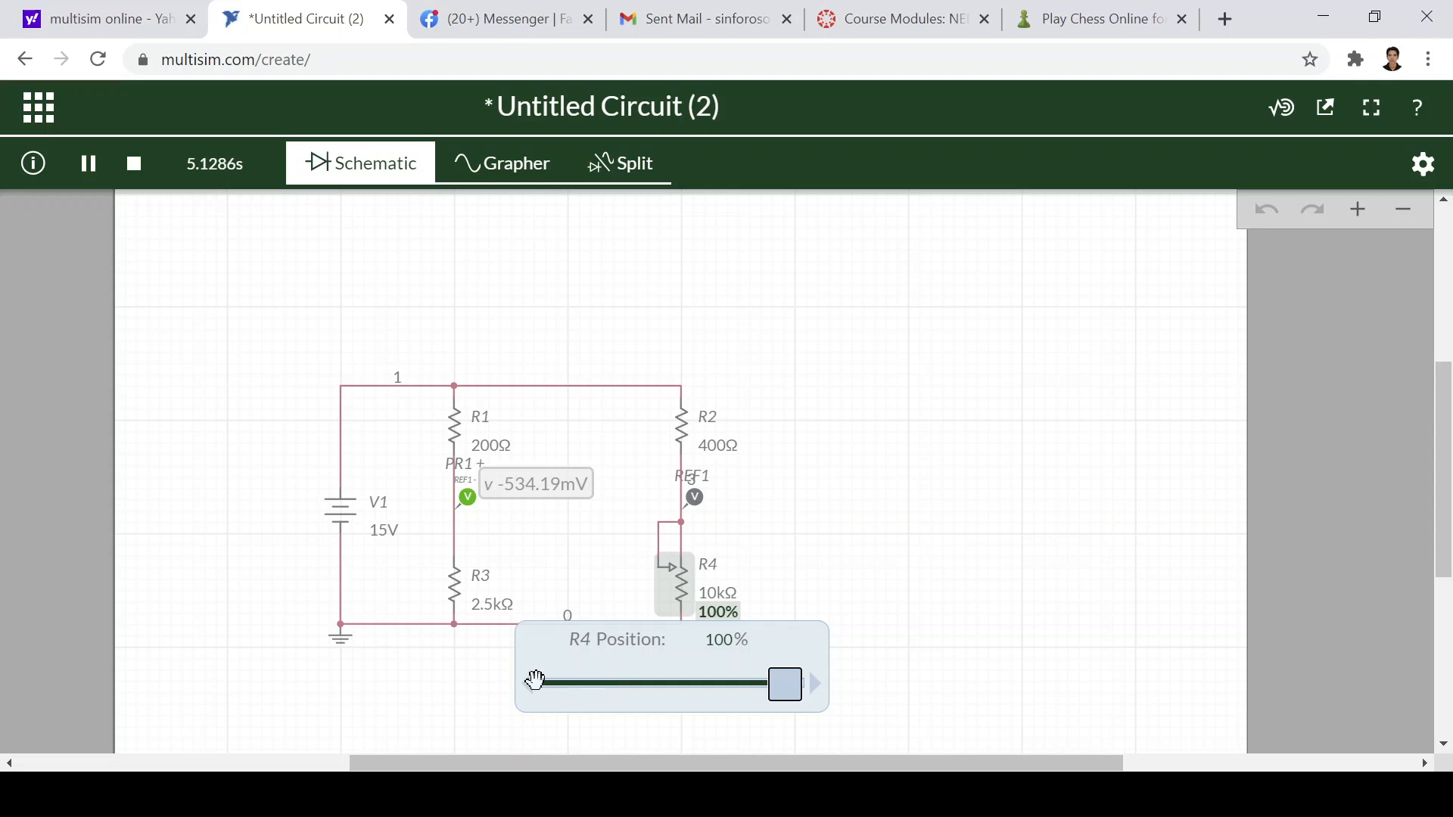
pyautogui.click(664, 685)
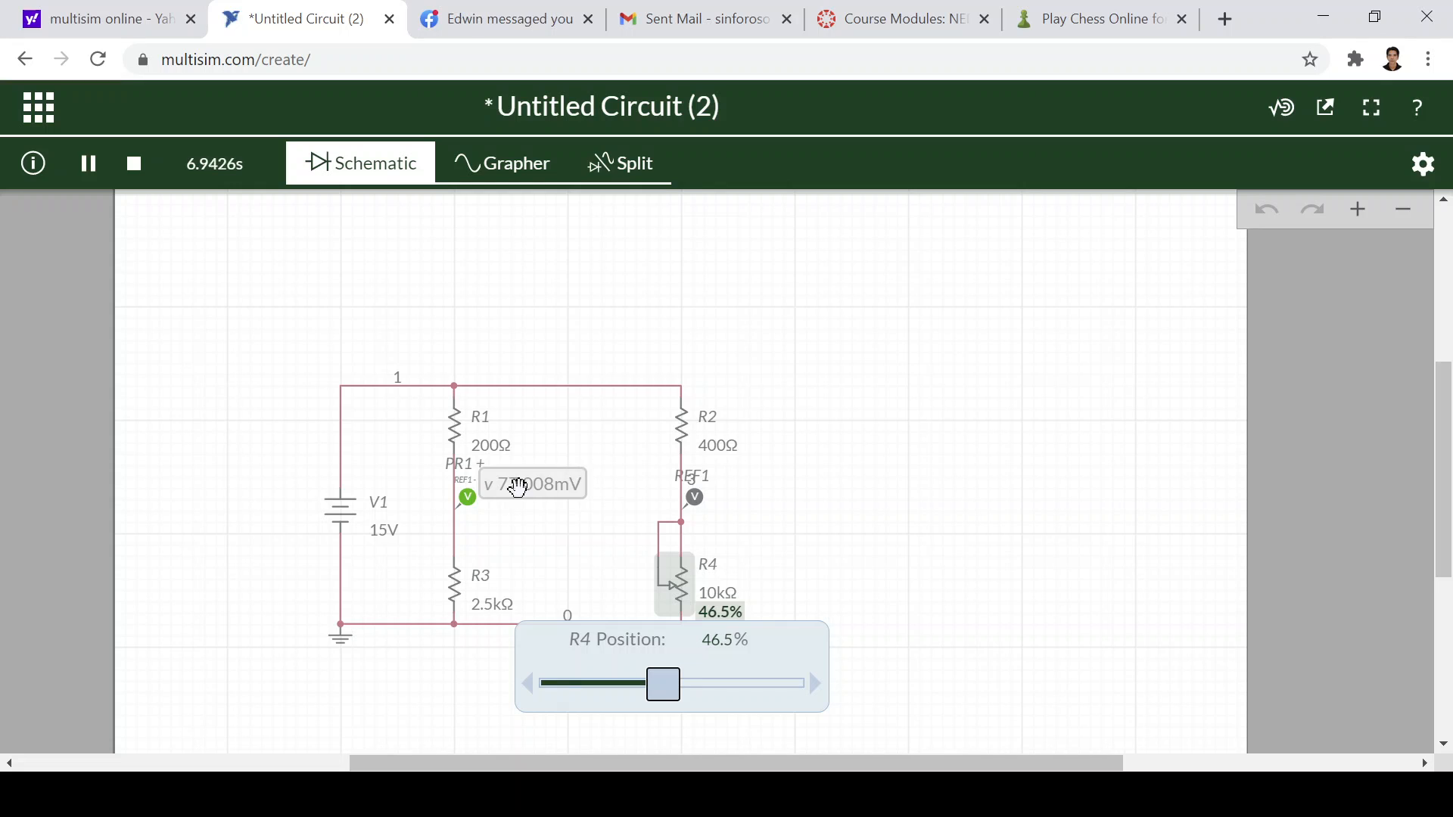
pyautogui.click(691, 687)
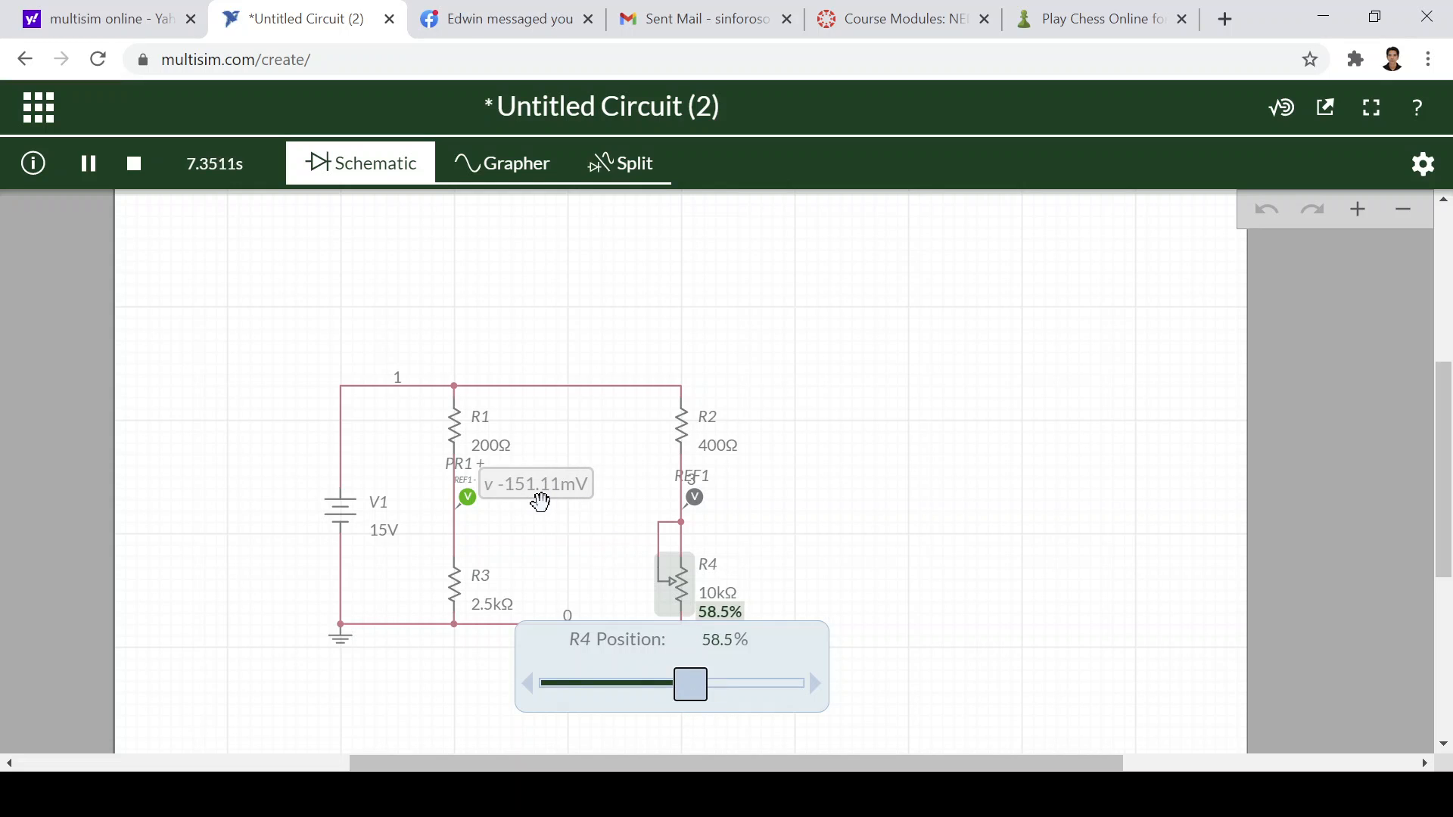
# Fine-tune R4's wiper position in 0.5% decrements down to 50.0%, briefly trying 50.5% for comparison.
pyautogui.click(530, 687)
pyautogui.click(531, 686)
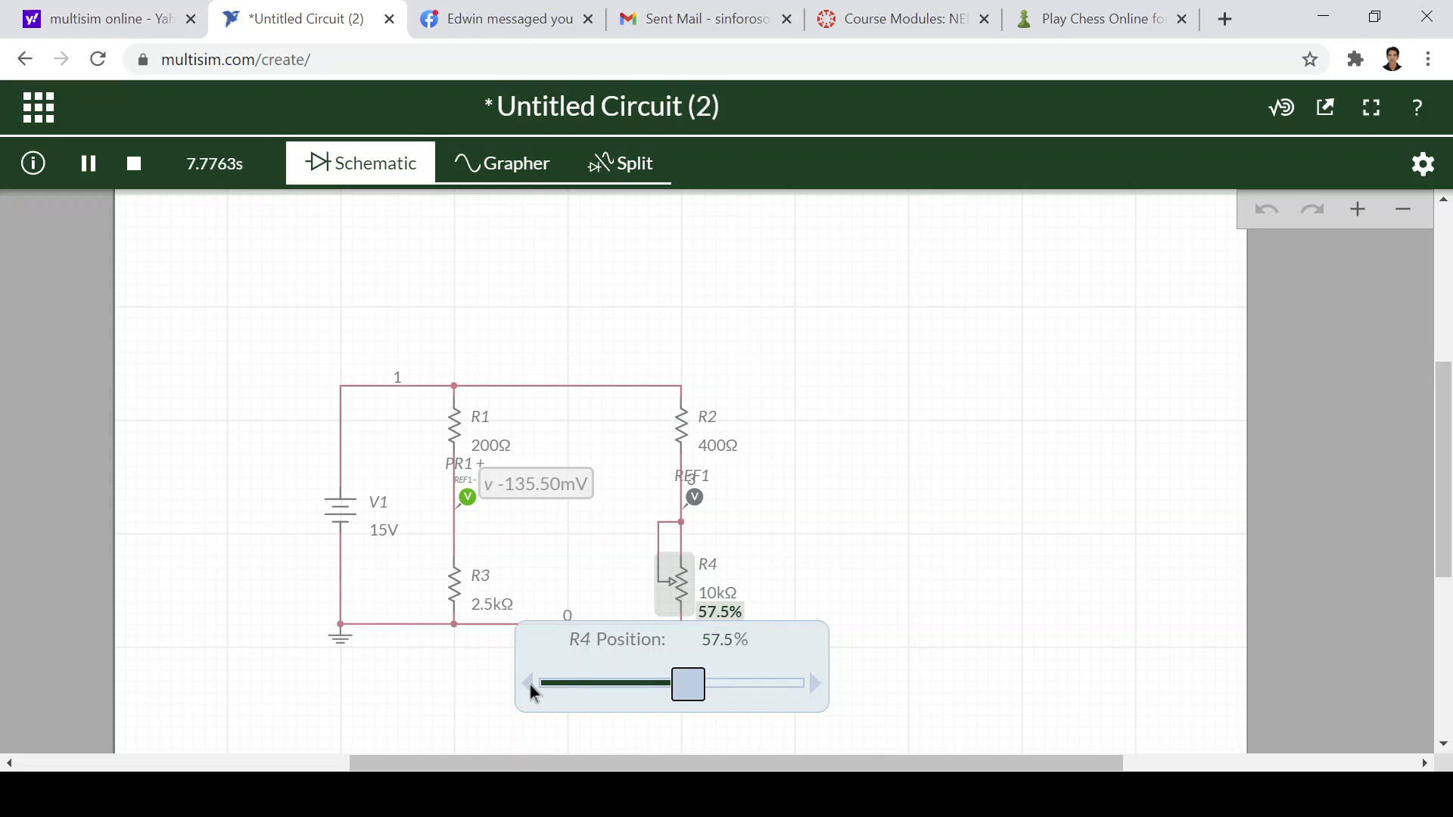
pyautogui.click(530, 686)
pyautogui.click(531, 687)
pyautogui.click(530, 686)
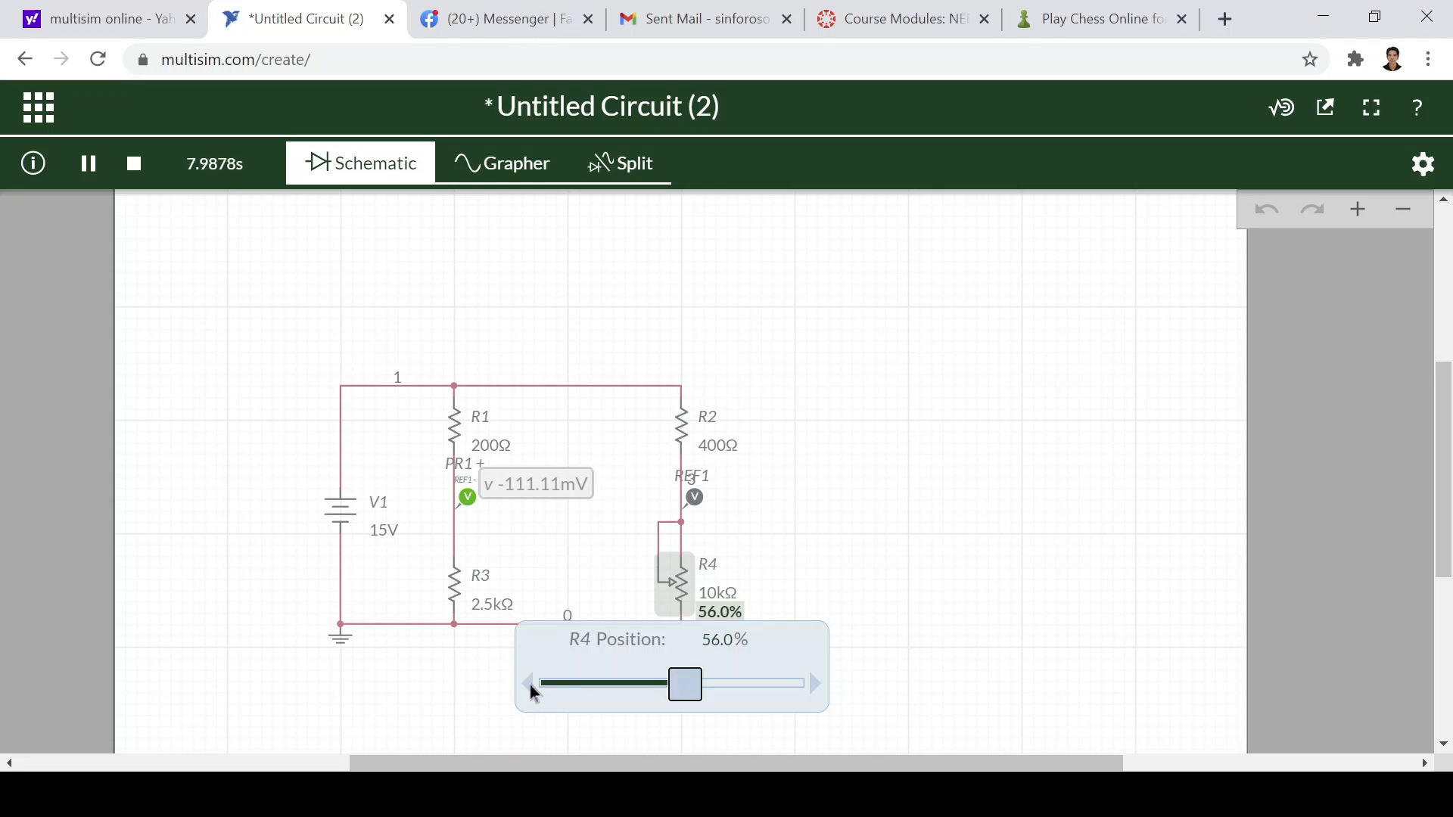
pyautogui.click(530, 686)
pyautogui.click(530, 686)
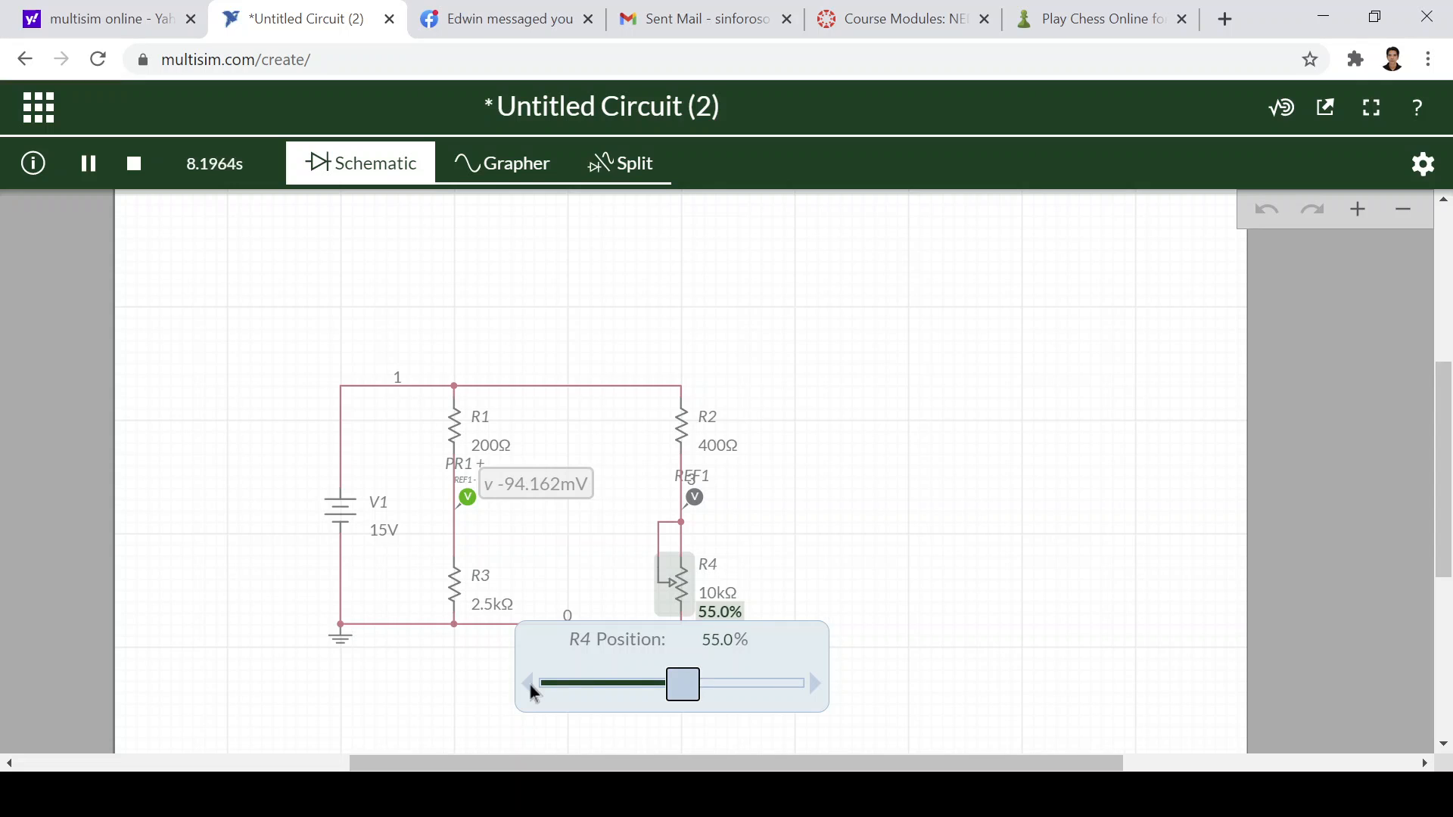
pyautogui.click(530, 686)
pyautogui.click(530, 686)
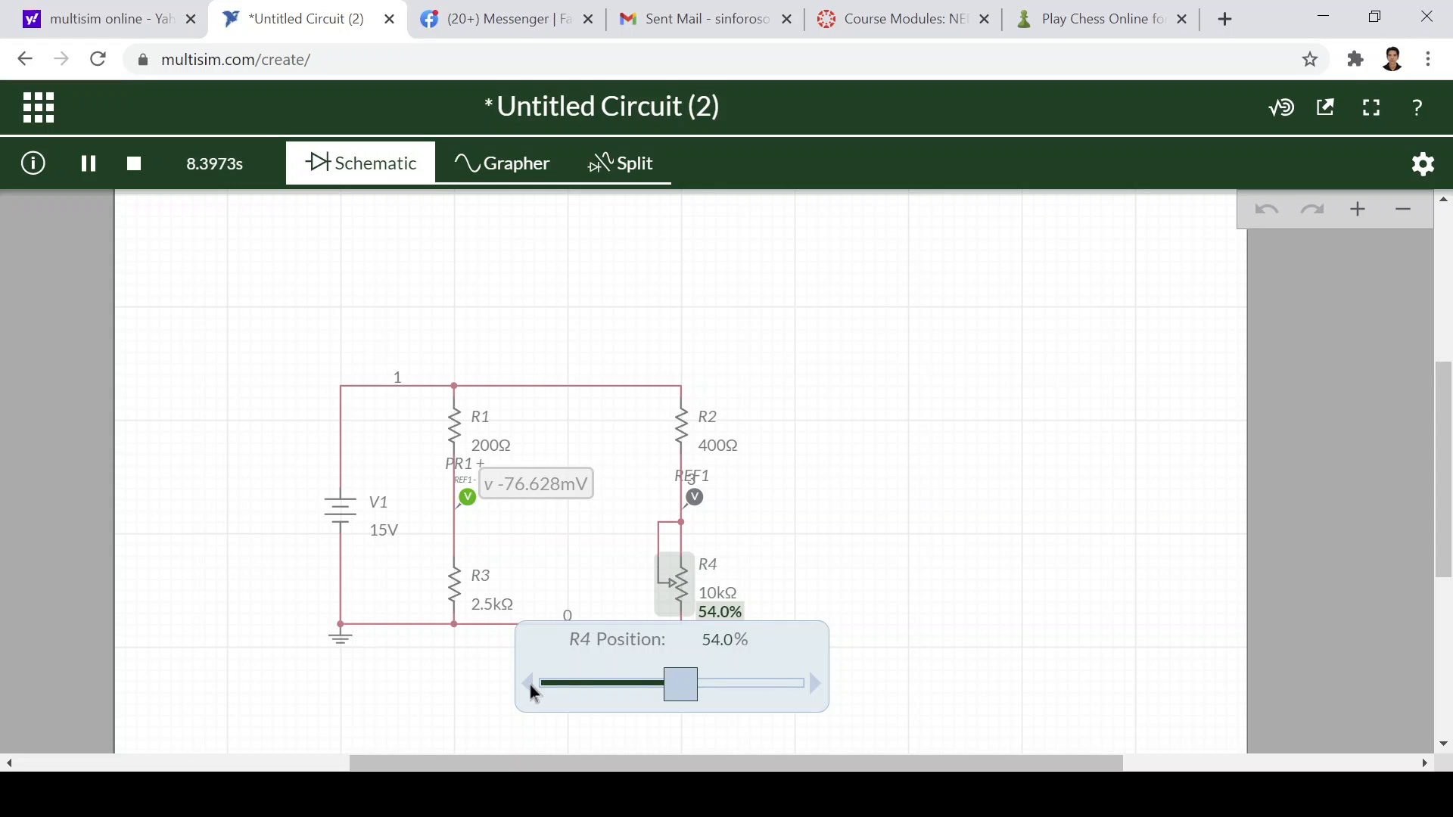
pyautogui.click(531, 686)
pyautogui.click(530, 686)
pyautogui.click(530, 686)
pyautogui.click(530, 686)
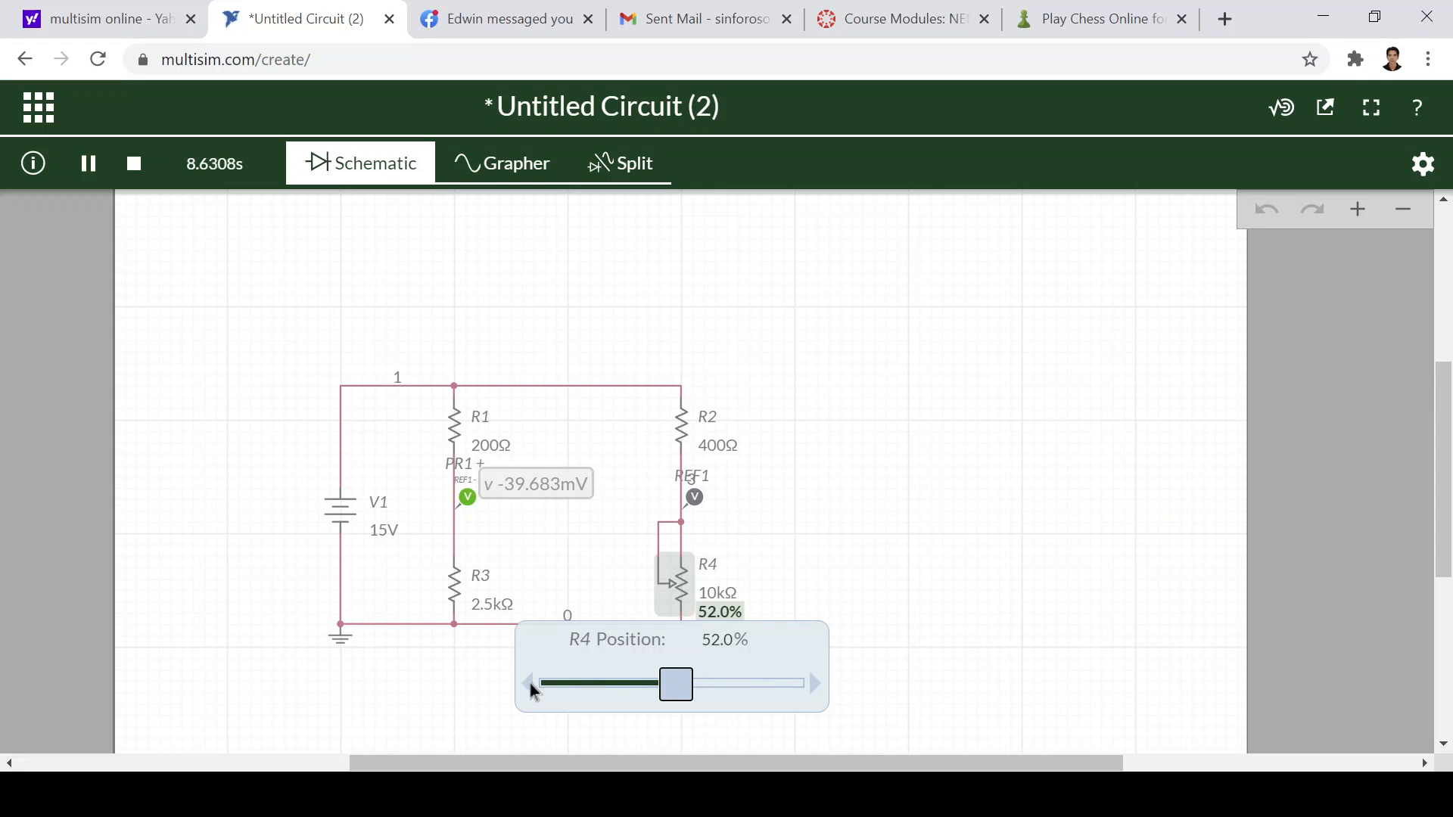
pyautogui.click(530, 686)
pyautogui.click(530, 687)
pyautogui.click(531, 687)
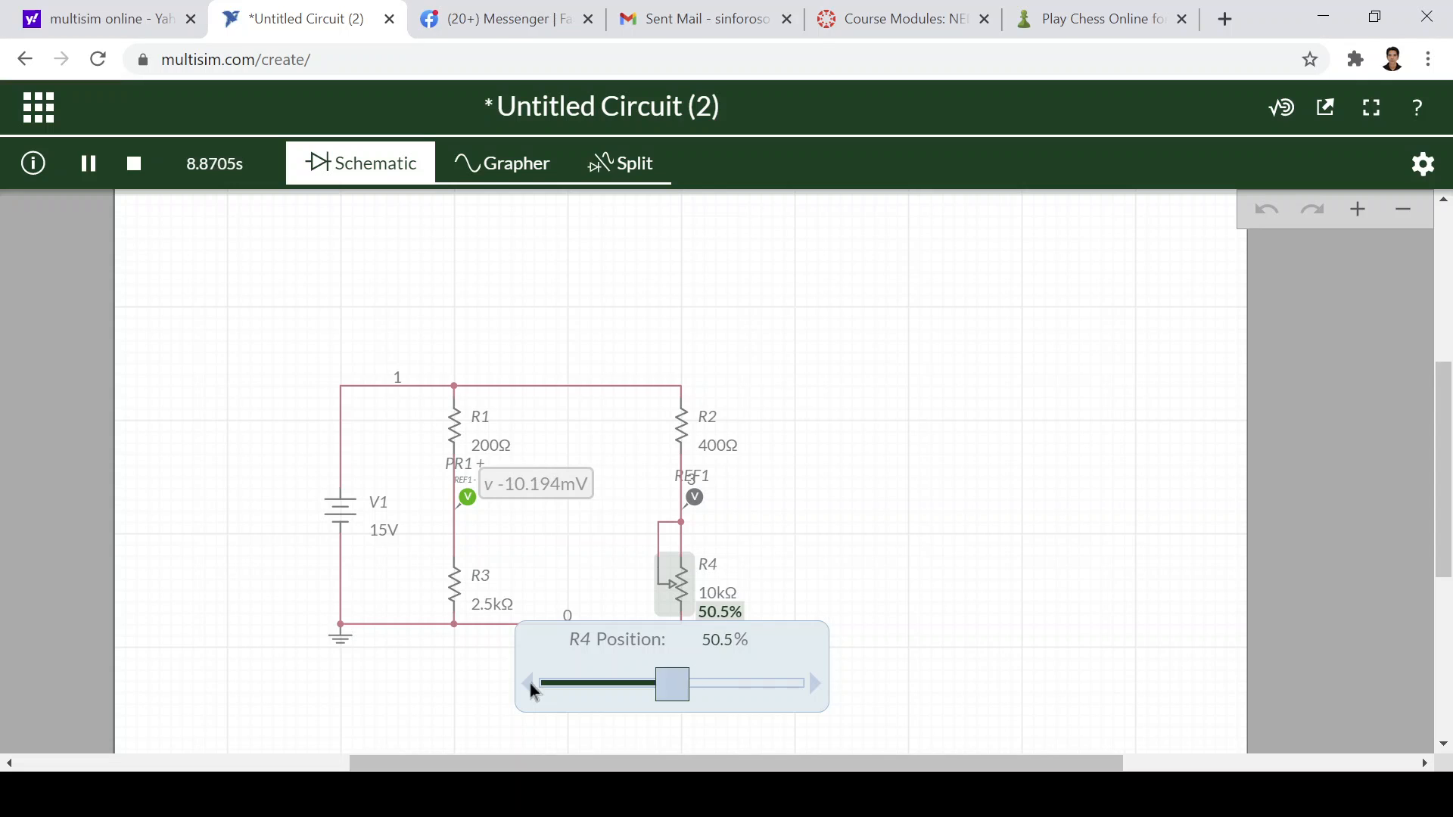
pyautogui.click(530, 686)
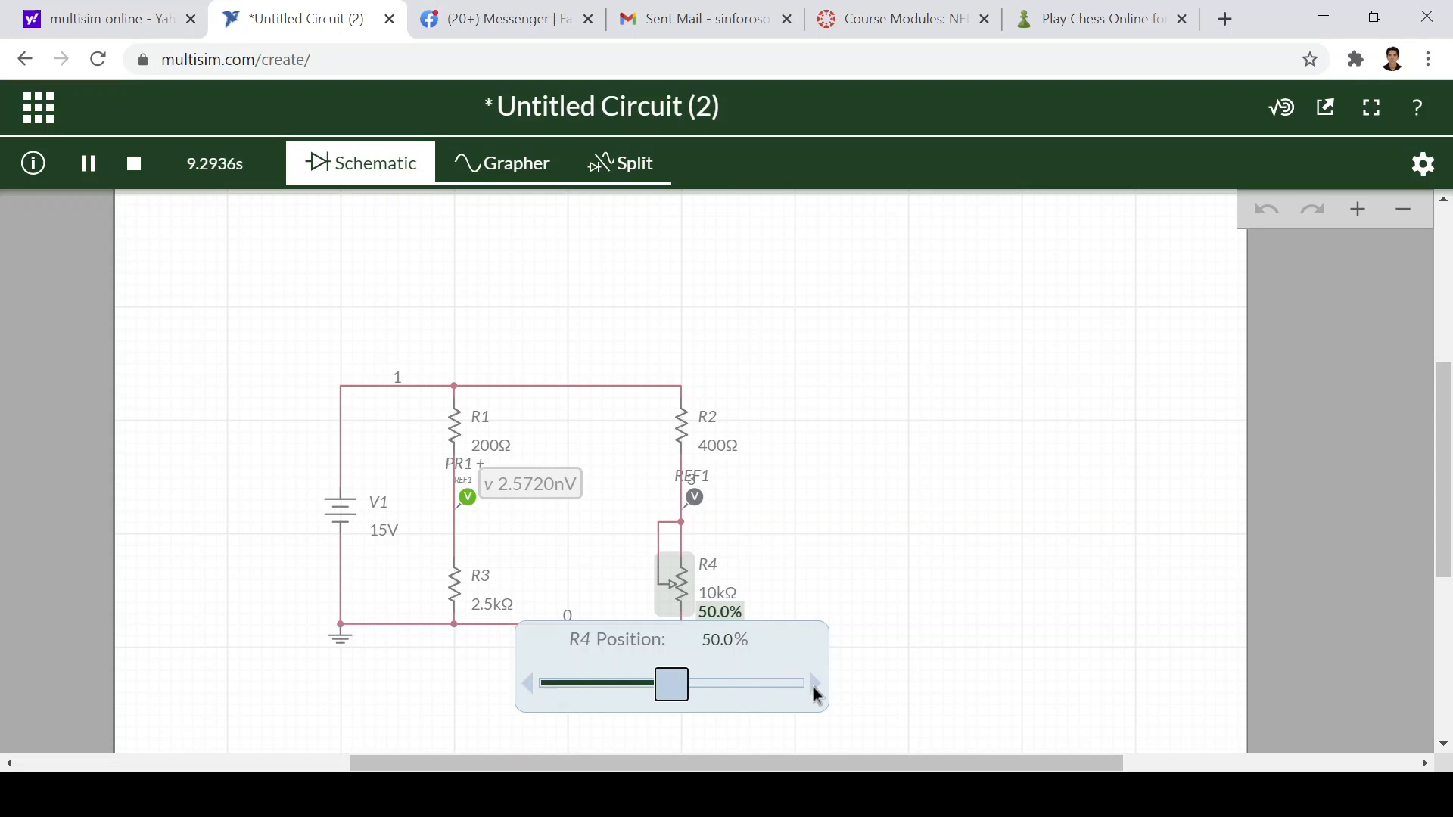
pyautogui.click(814, 685)
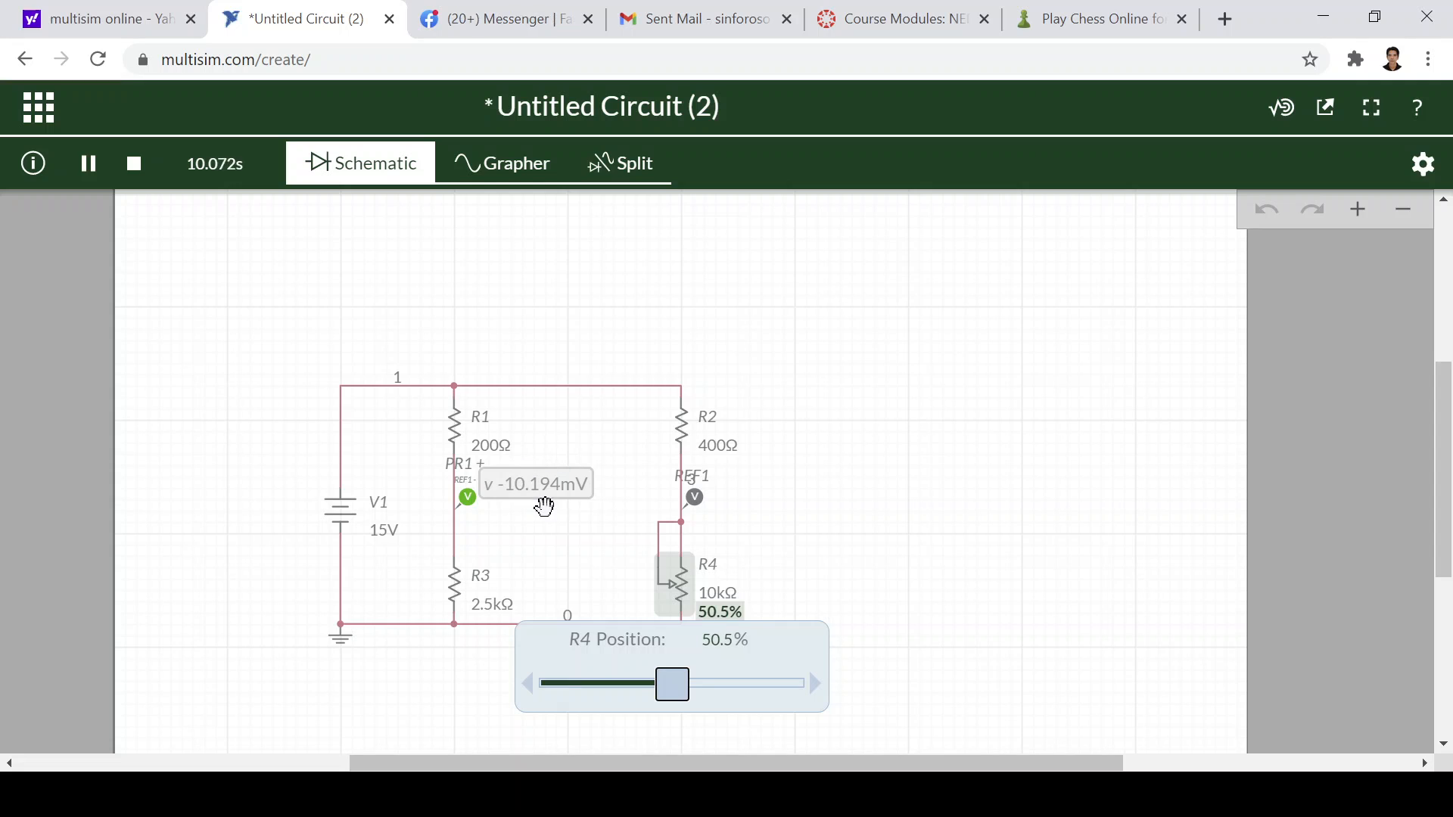
pyautogui.click(529, 684)
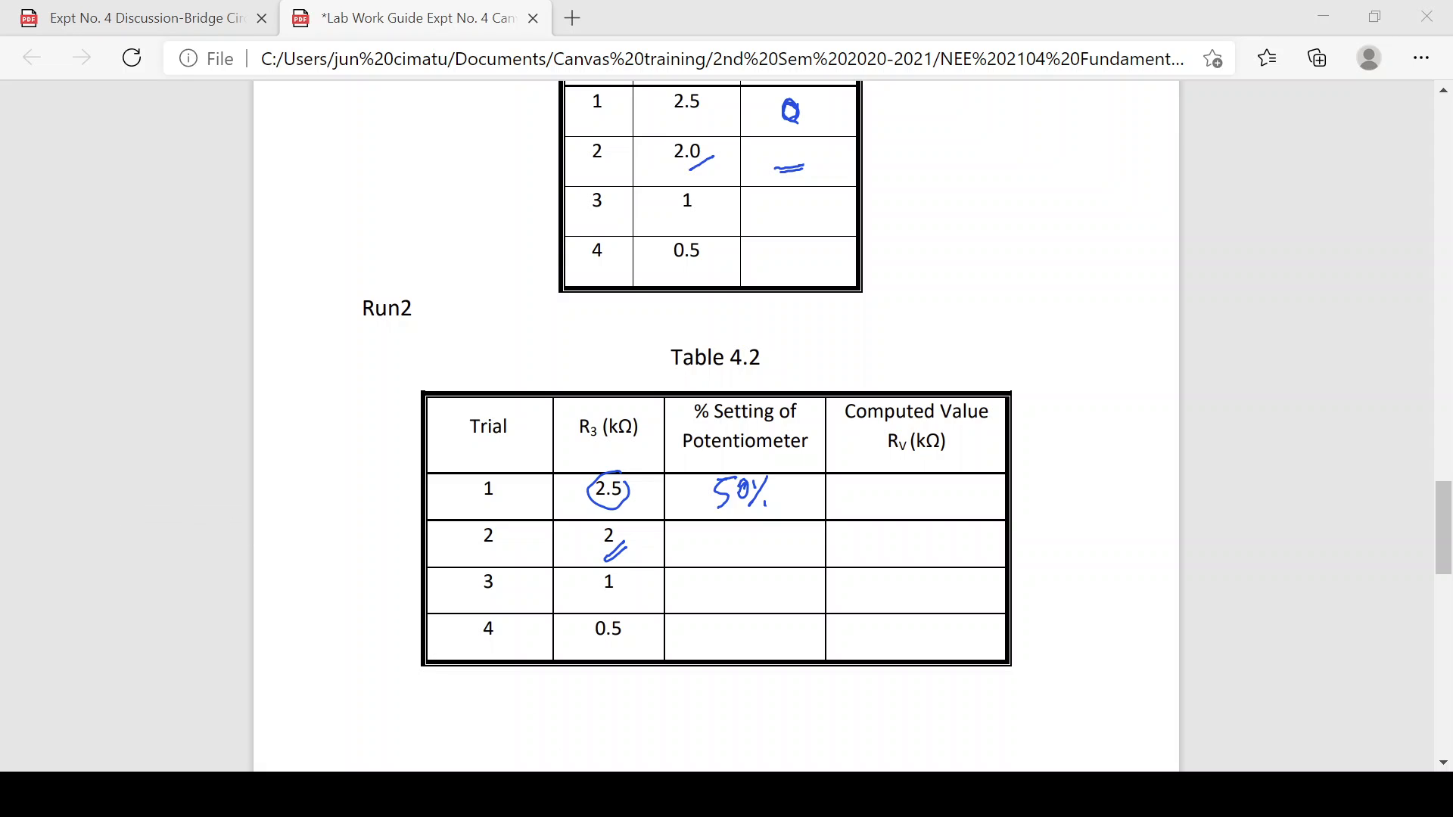
pyautogui.click(1352, 124)
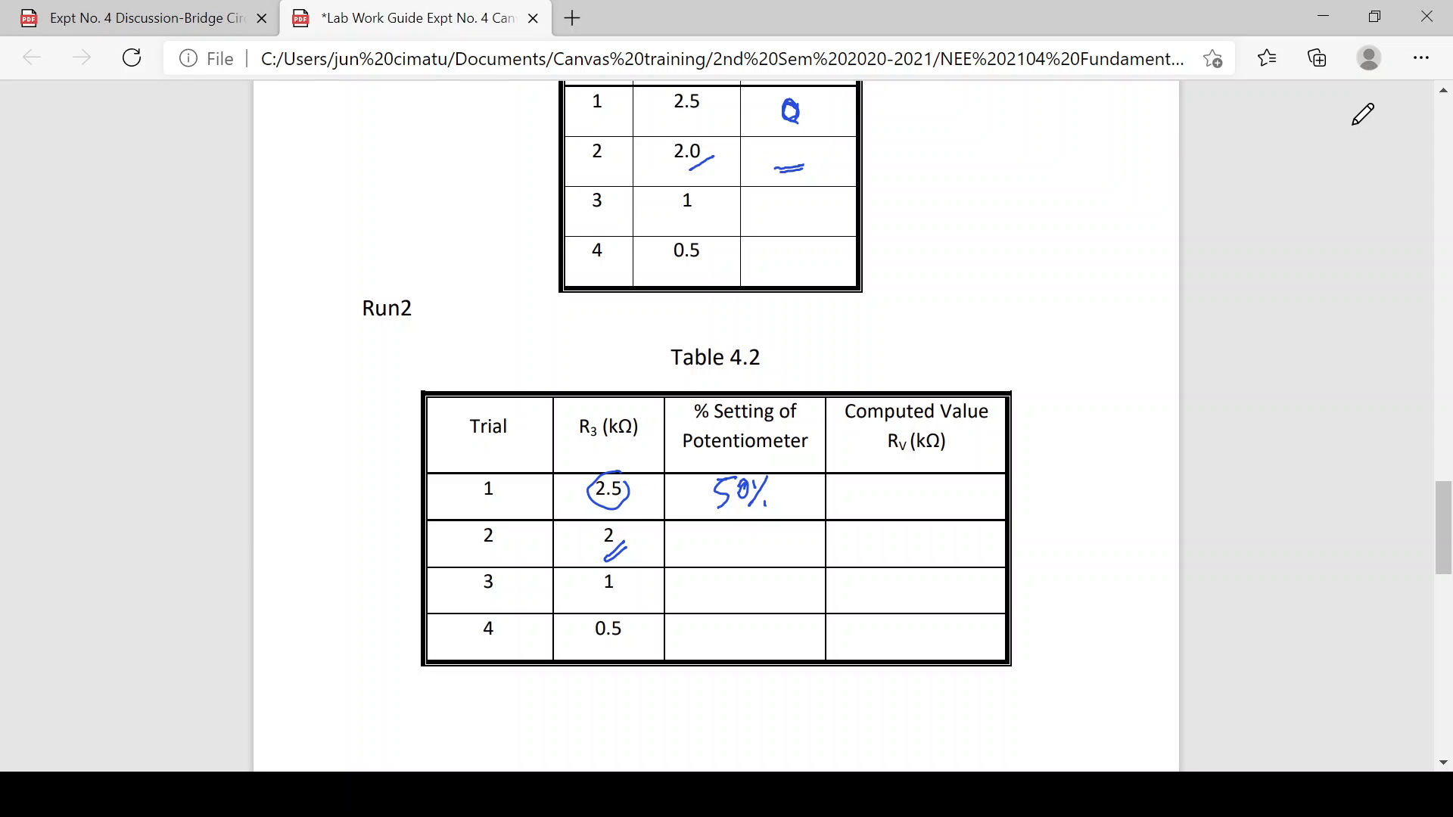
# Mark the VA (volts) cell of trial 2 in Table 4.1 of the lab guide with the pen.
pyautogui.click(1443, 92)
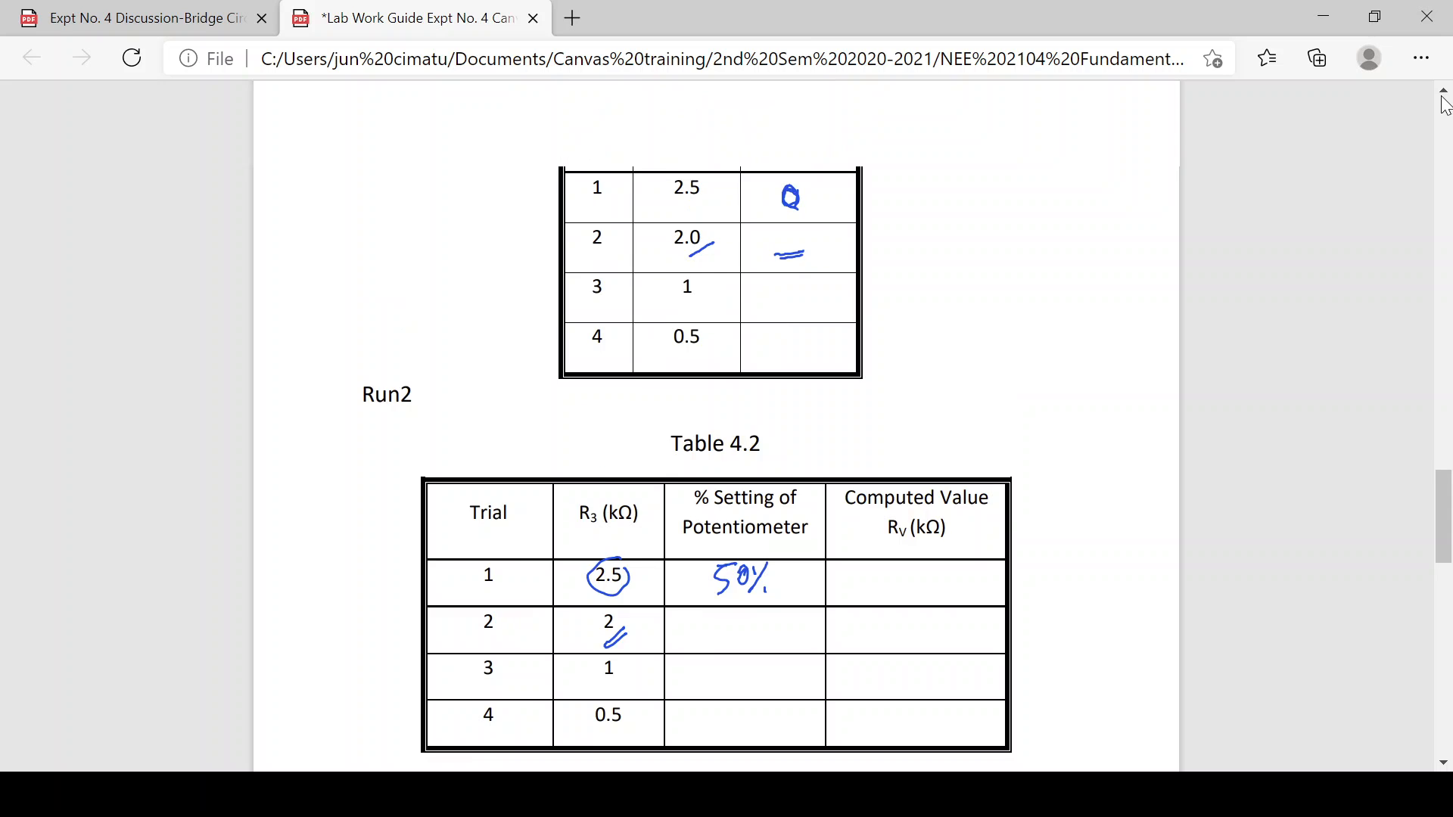
pyautogui.scroll(1, 811, 268)
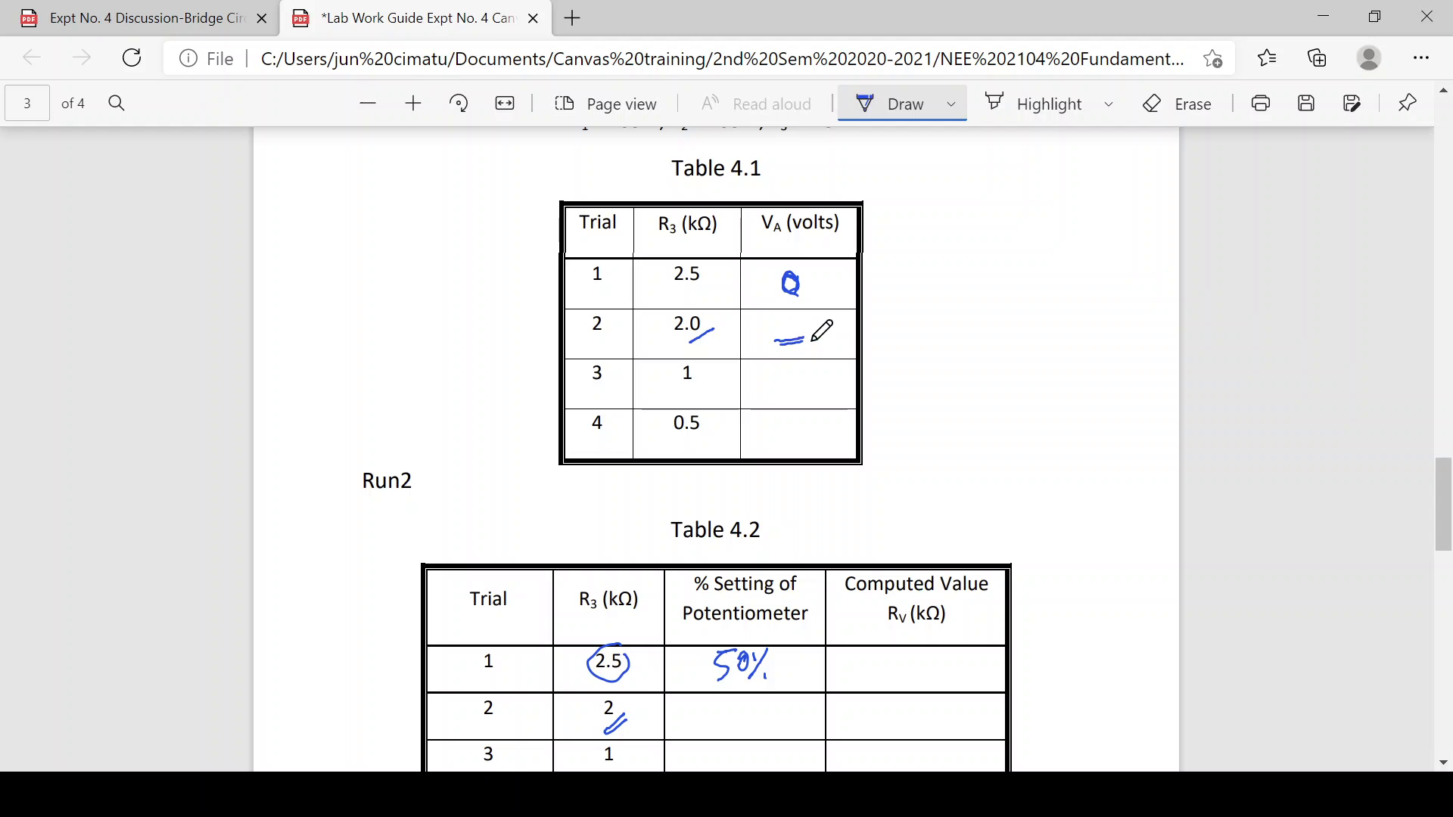
pyautogui.moveTo(817, 331); pyautogui.dragTo(797, 342)
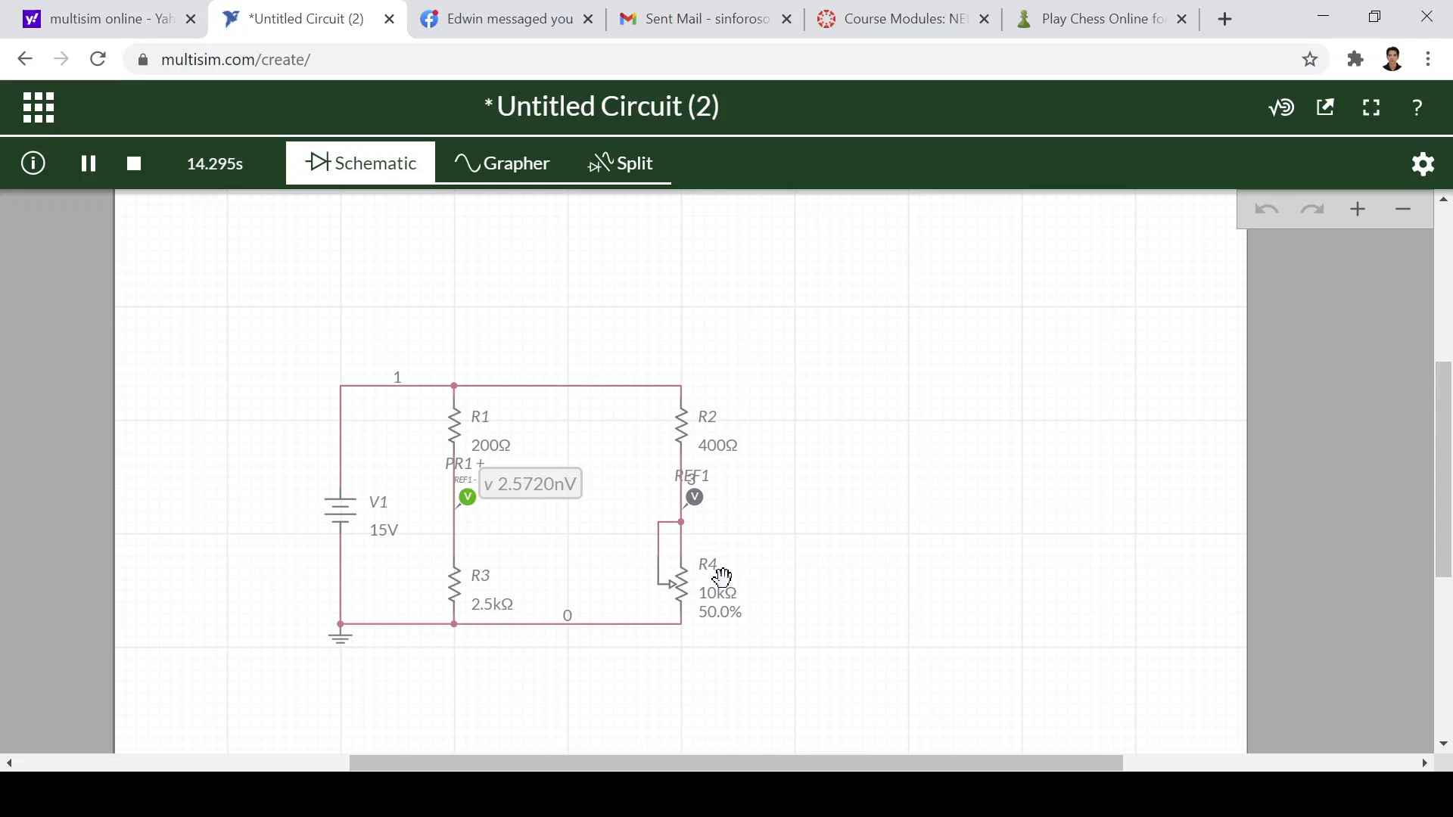
# In the running Multisim circuit, set resistor R3's resistance to 2 kΩ for the second trial.
pyautogui.click(485, 610)
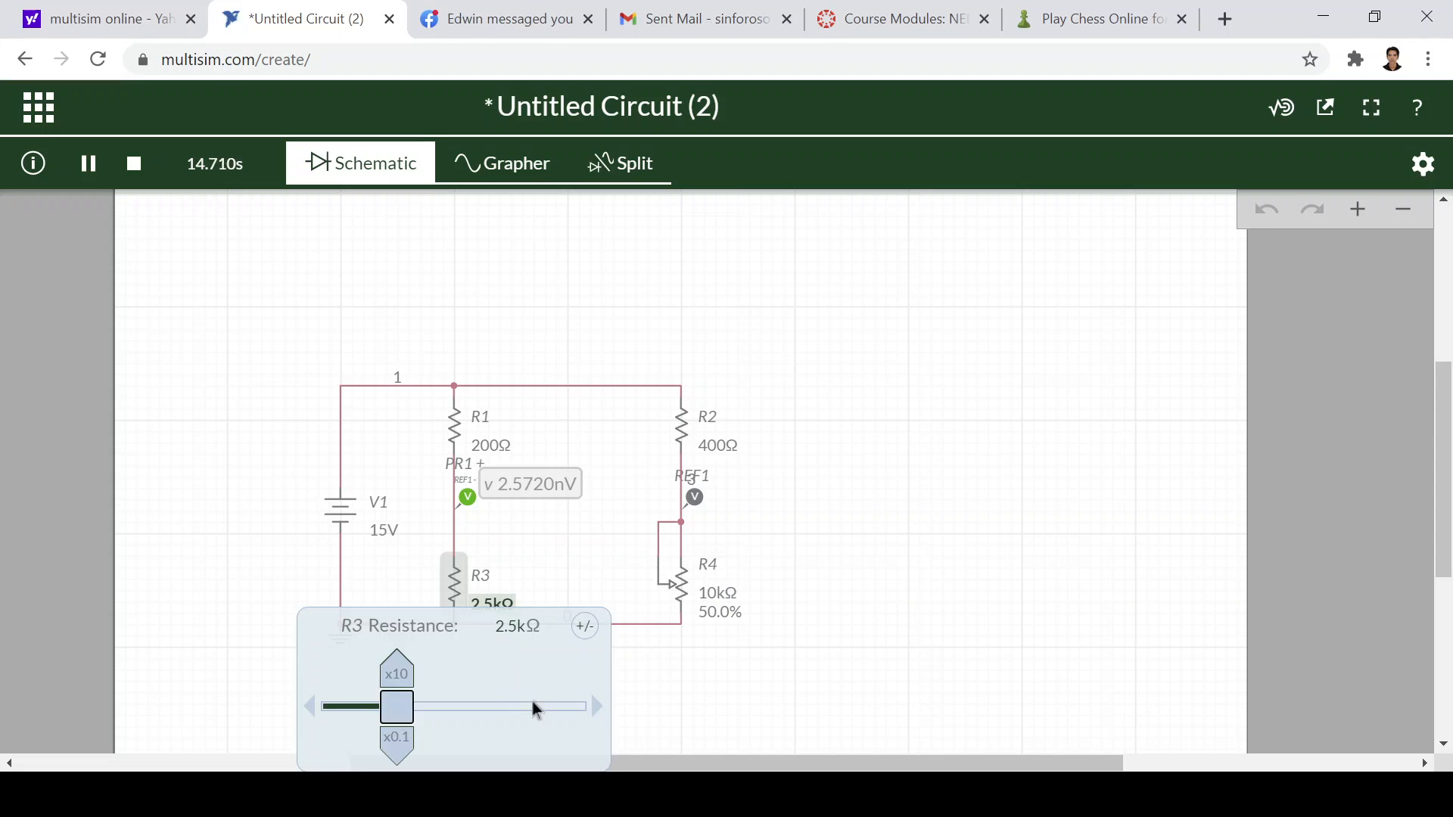
pyautogui.click(510, 632)
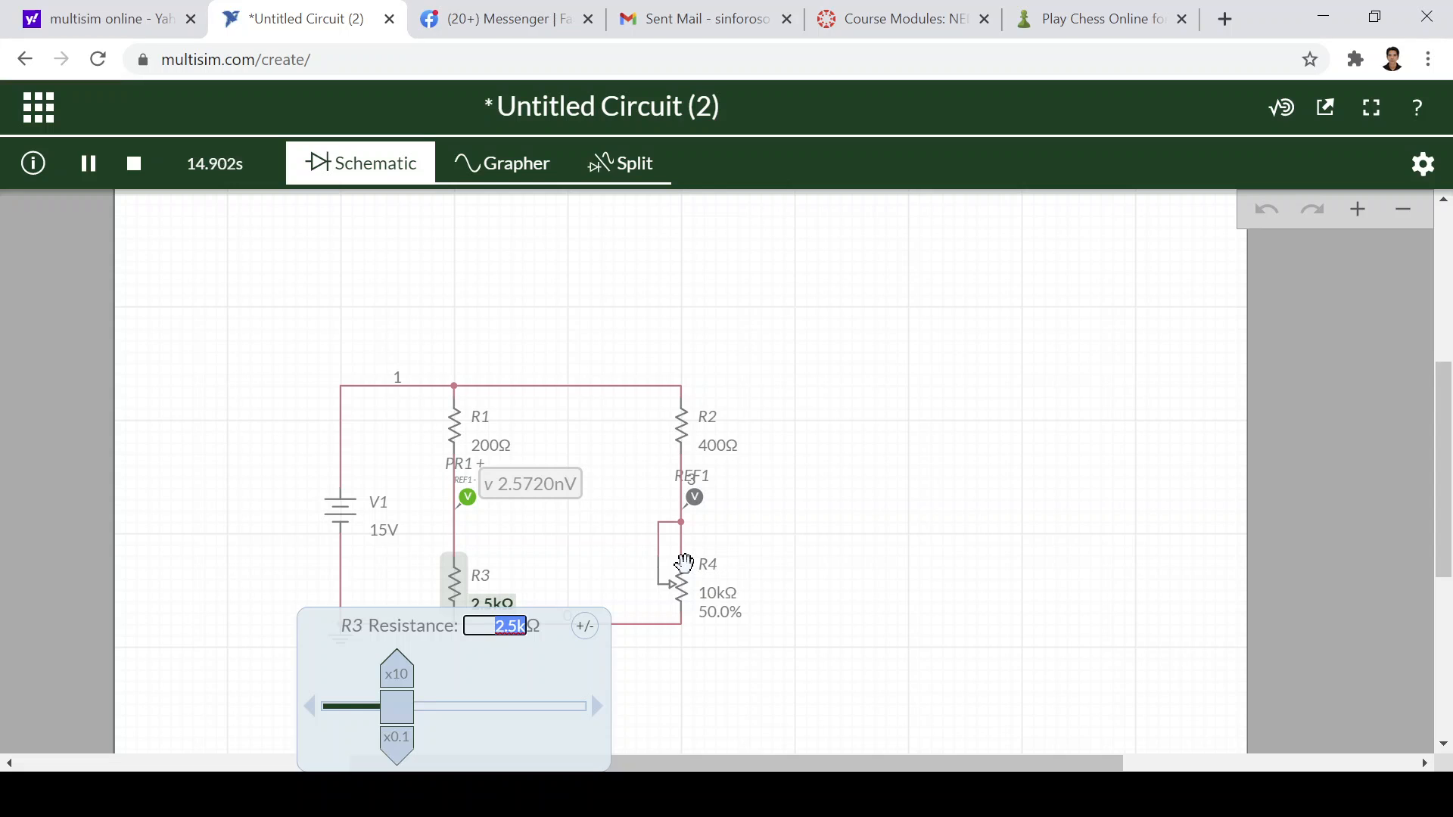
pyautogui.click(682, 564)
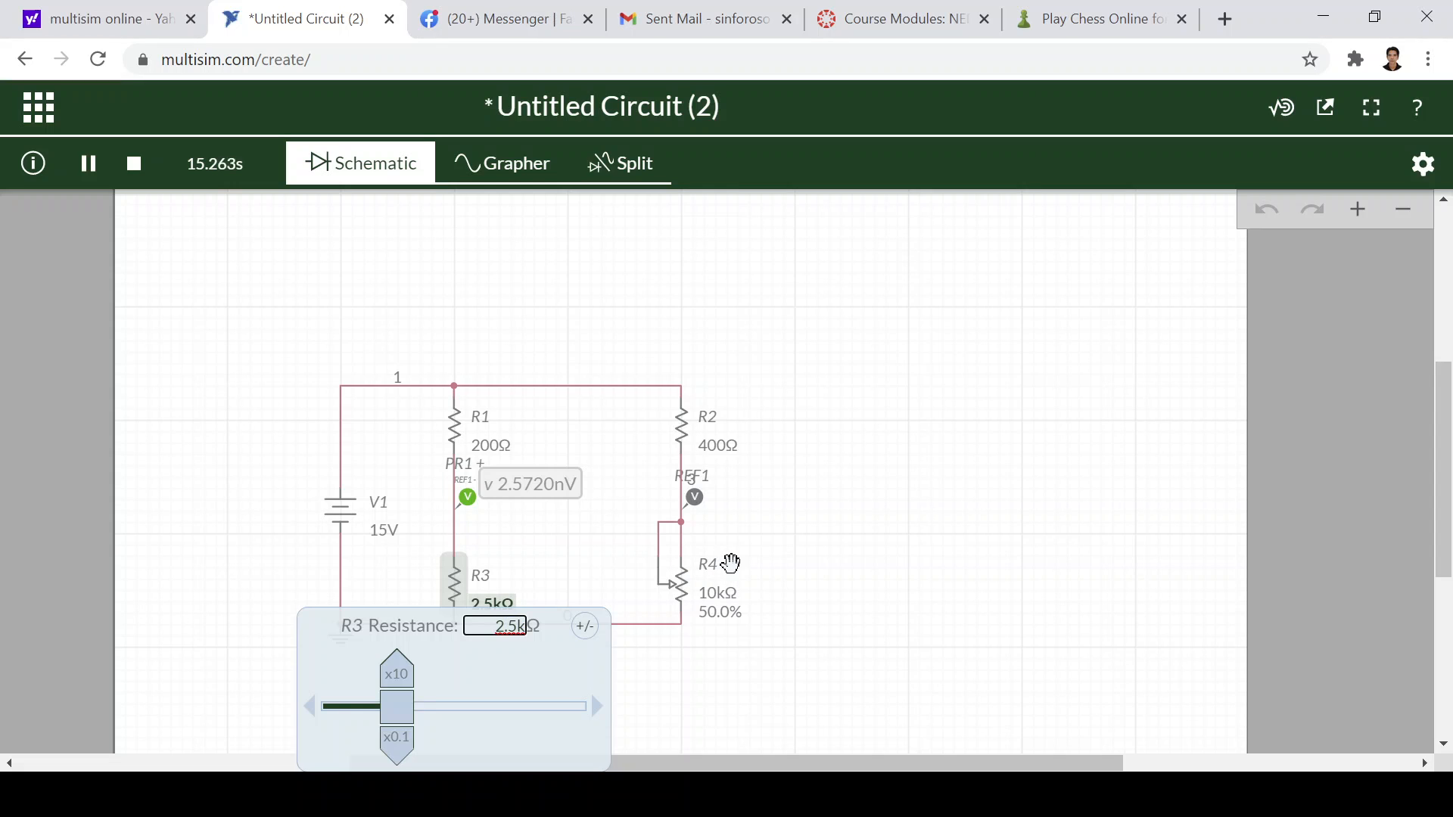
pyautogui.press('BackSpace')
pyautogui.press('BackSpace')
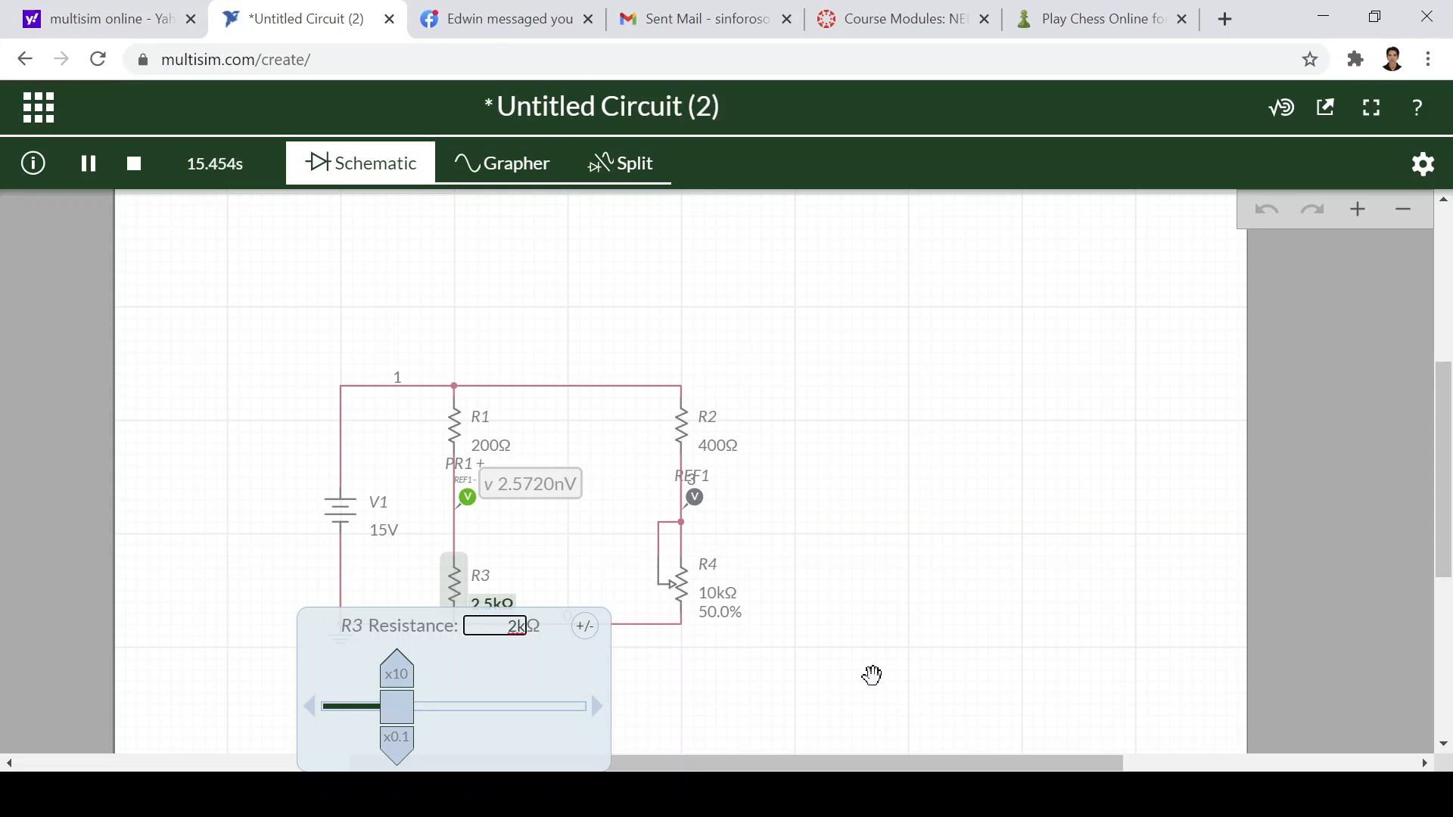
pyautogui.click(871, 672)
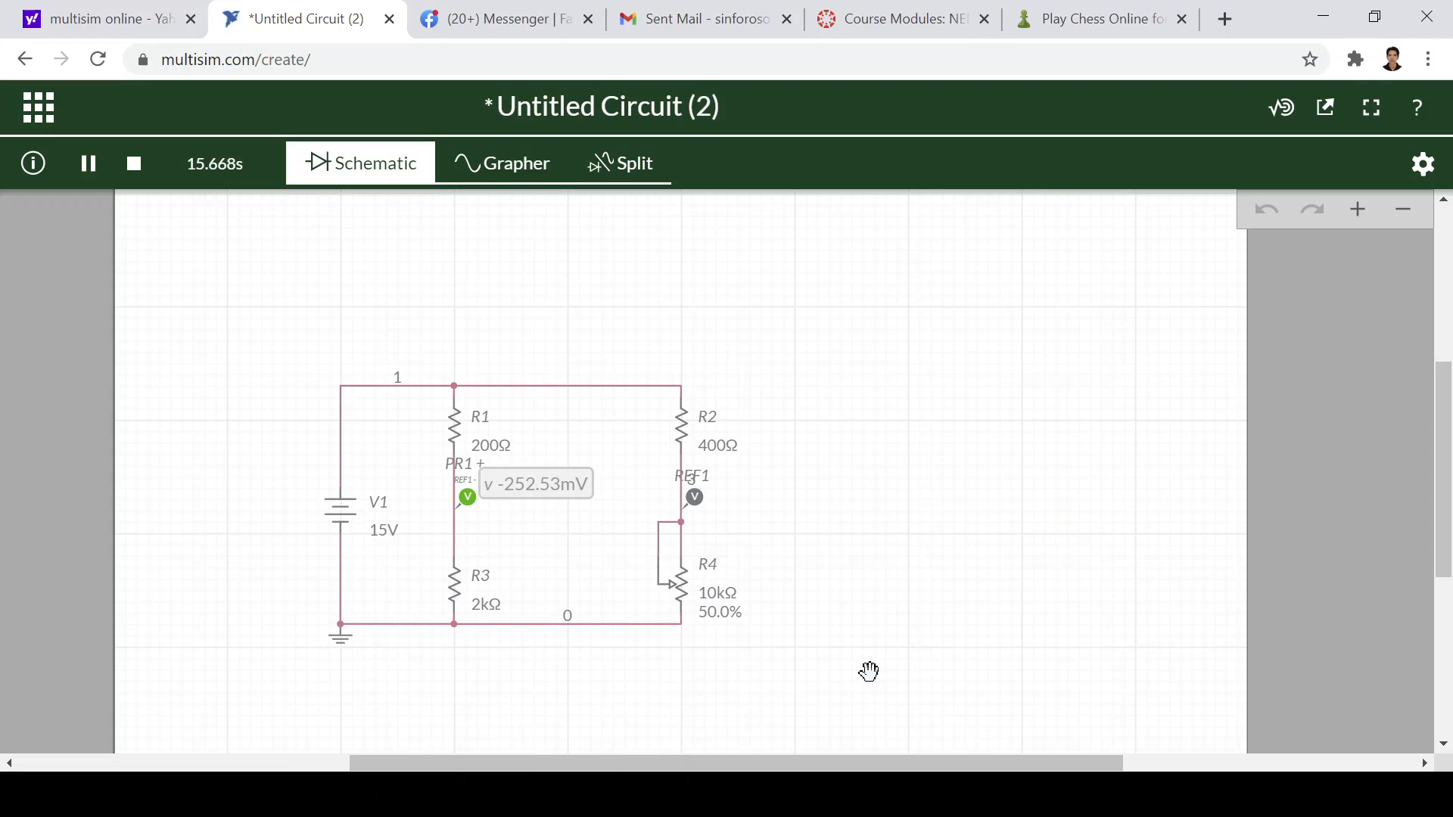